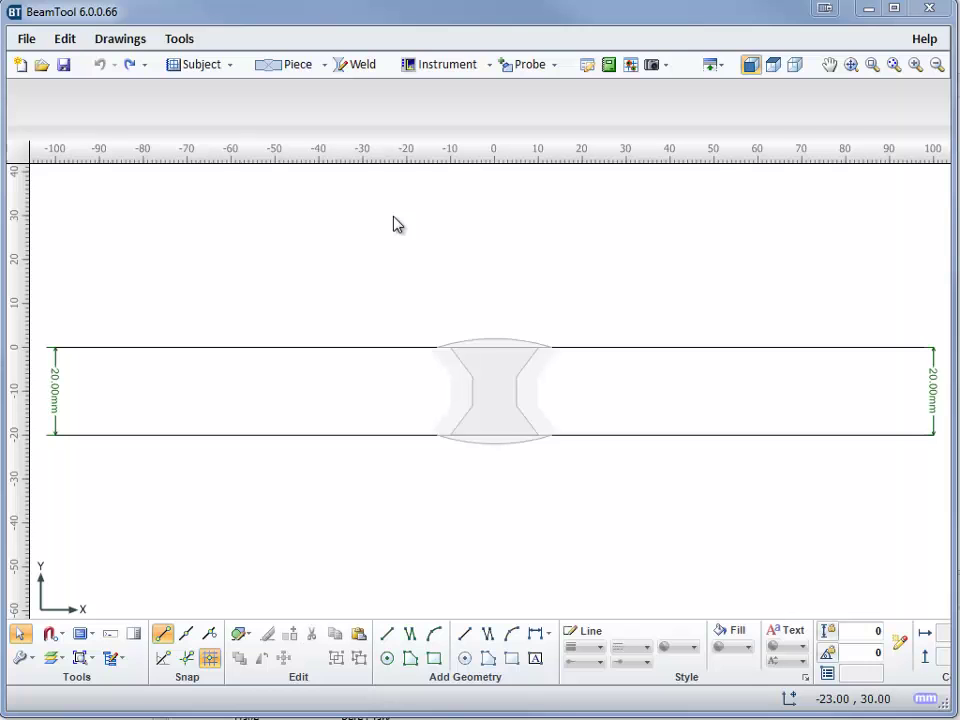
# - Switch to the Calibration Block drawing and auto-generate an ASME compliant calibration block
pyautogui.click(212, 66)
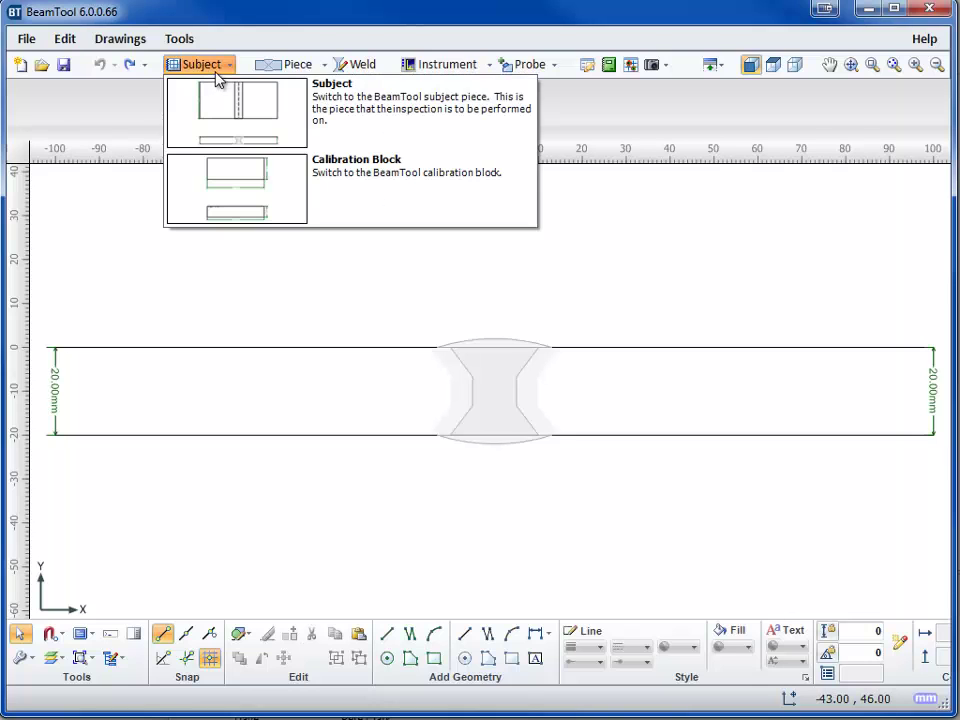
pyautogui.click(250, 210)
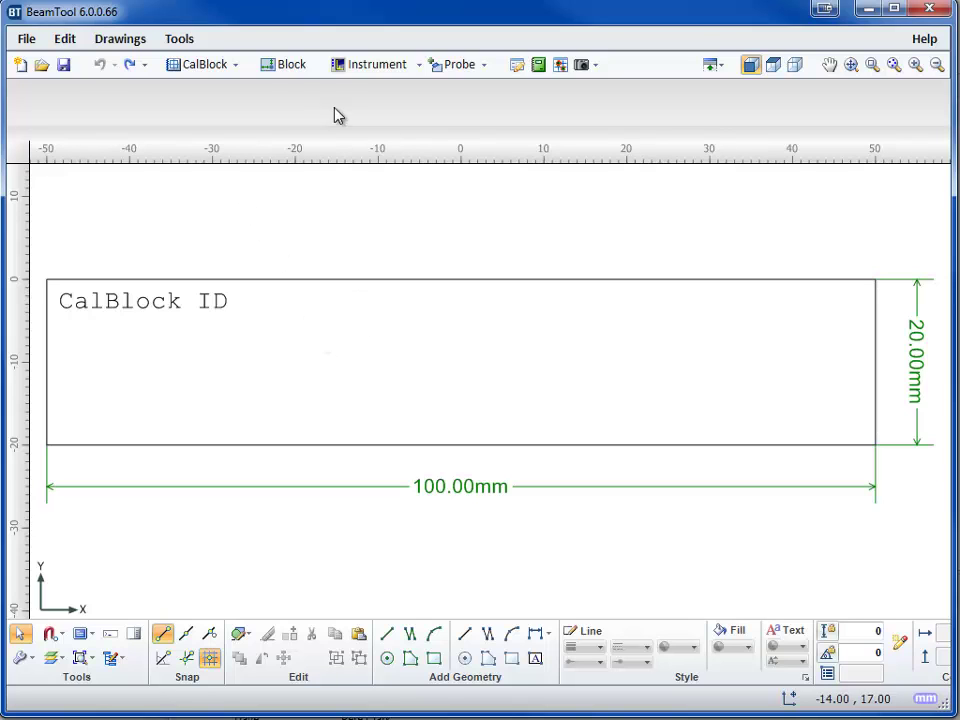
pyautogui.click(282, 72)
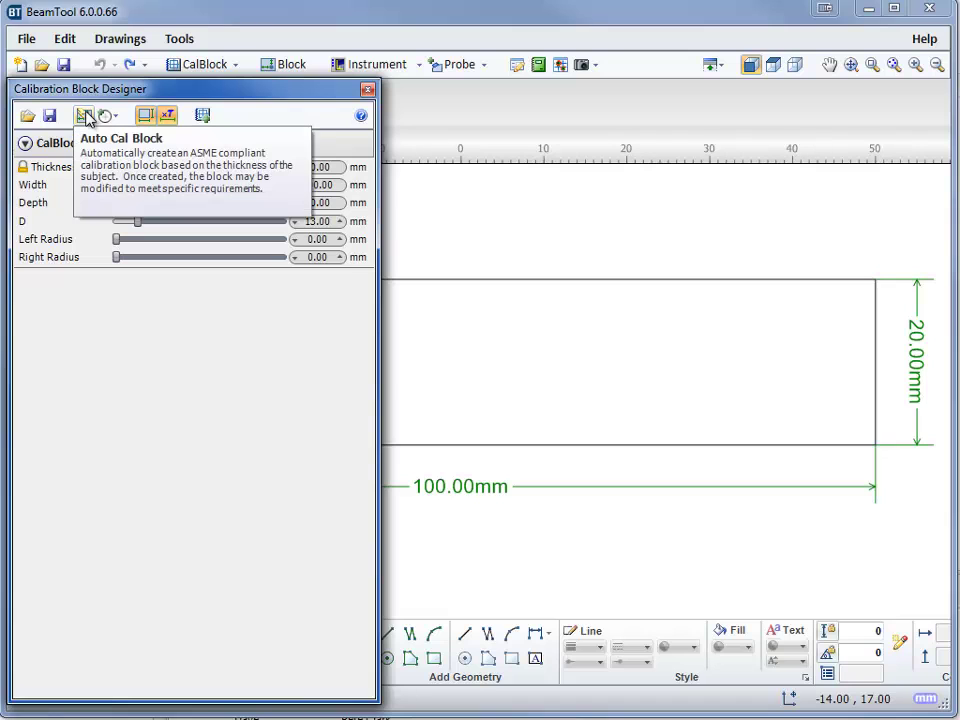
pyautogui.click(85, 116)
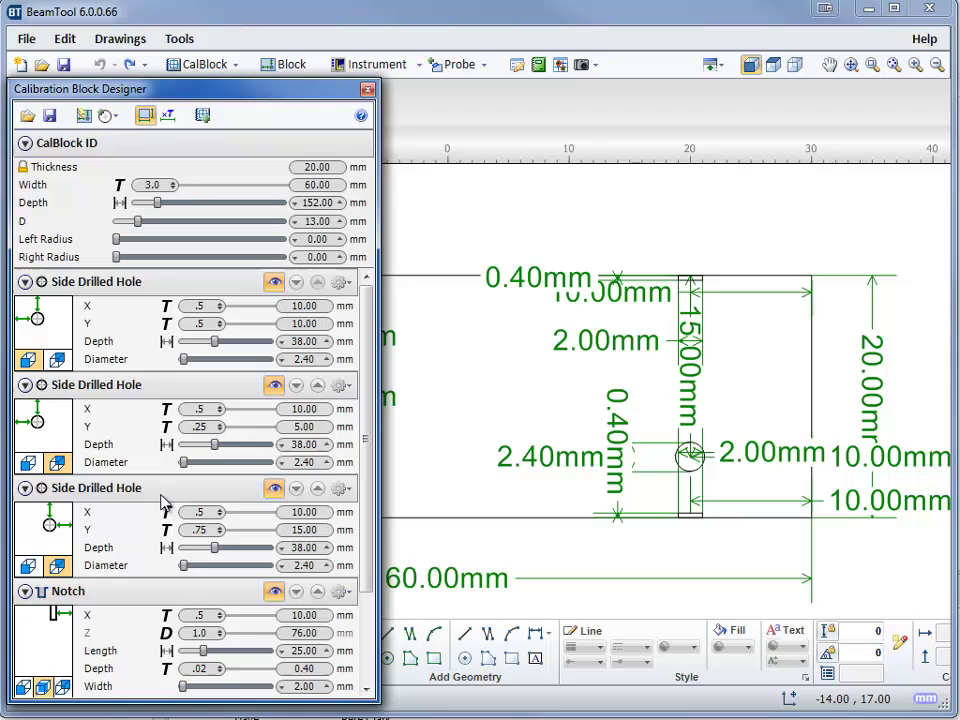
# - Round the block's right corner with the Right Radius slider and view it as a 3D shaded model
pyautogui.moveTo(116, 257)
pyautogui.mouseDown()
pyautogui.moveTo(170, 272)
pyautogui.moveTo(236, 272)
pyautogui.mouseUp()
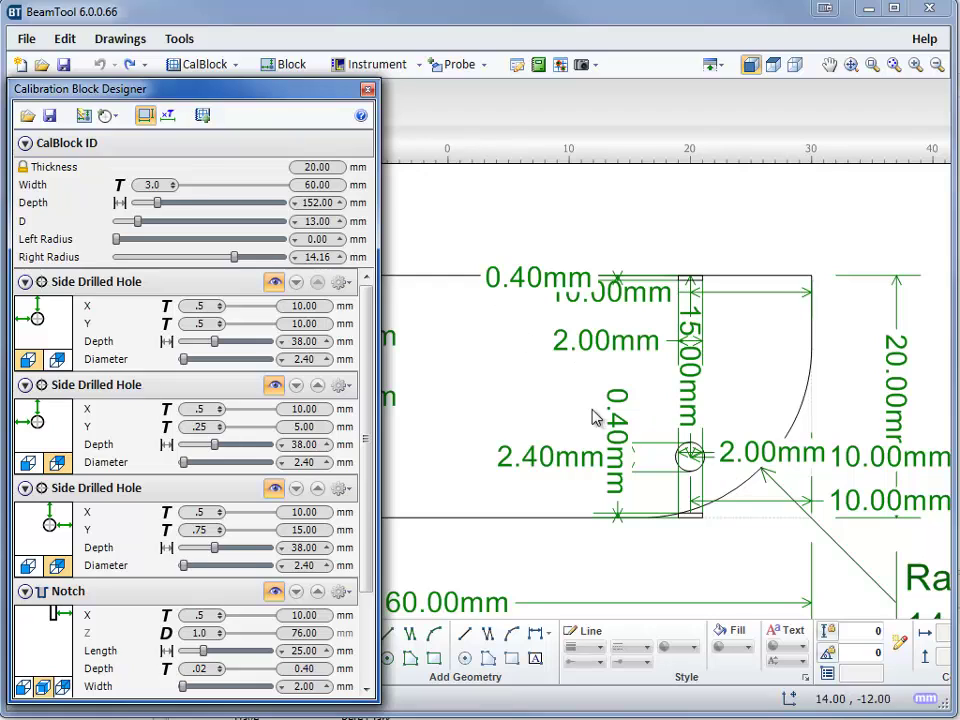
pyautogui.click(367, 91)
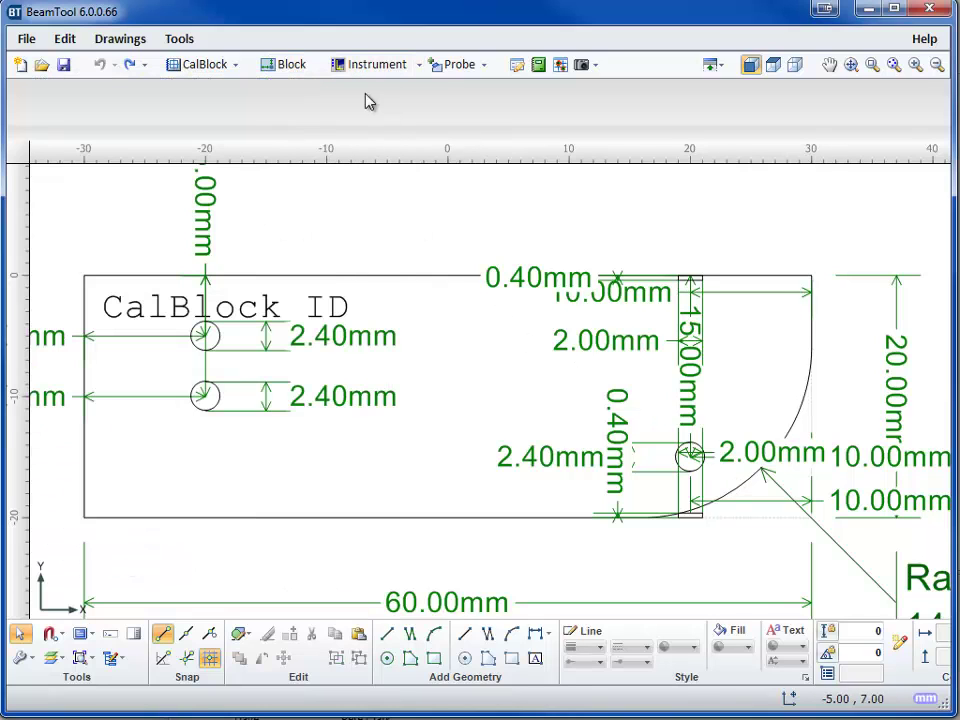
pyautogui.click(773, 67)
pyautogui.click(797, 66)
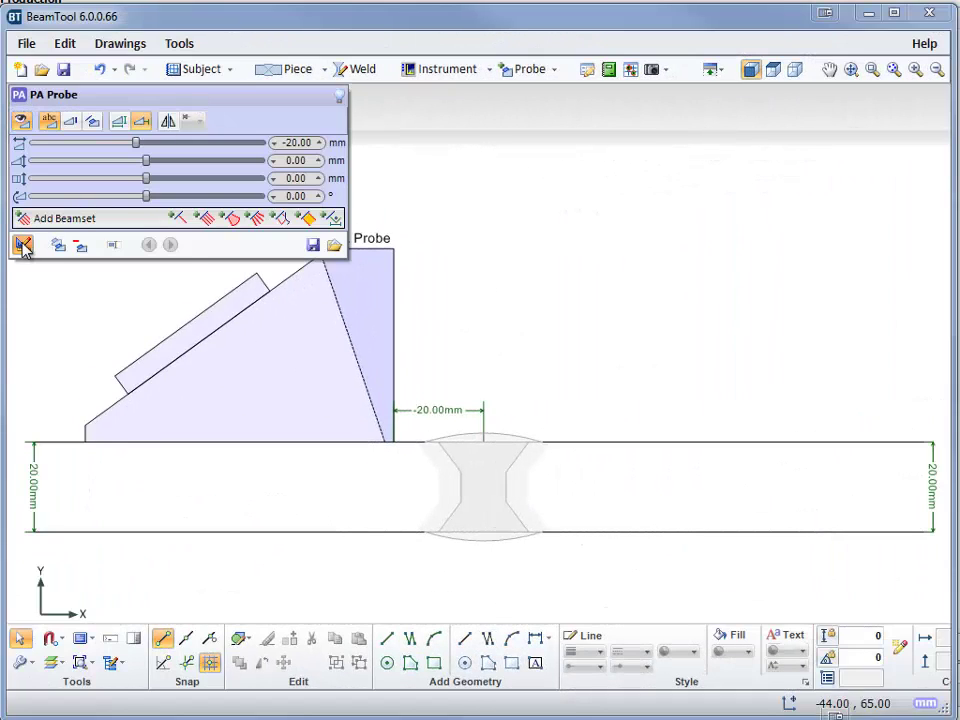
# - Create and save a wedge detail drawing from the PA probe configuration
pyautogui.click(22, 243)
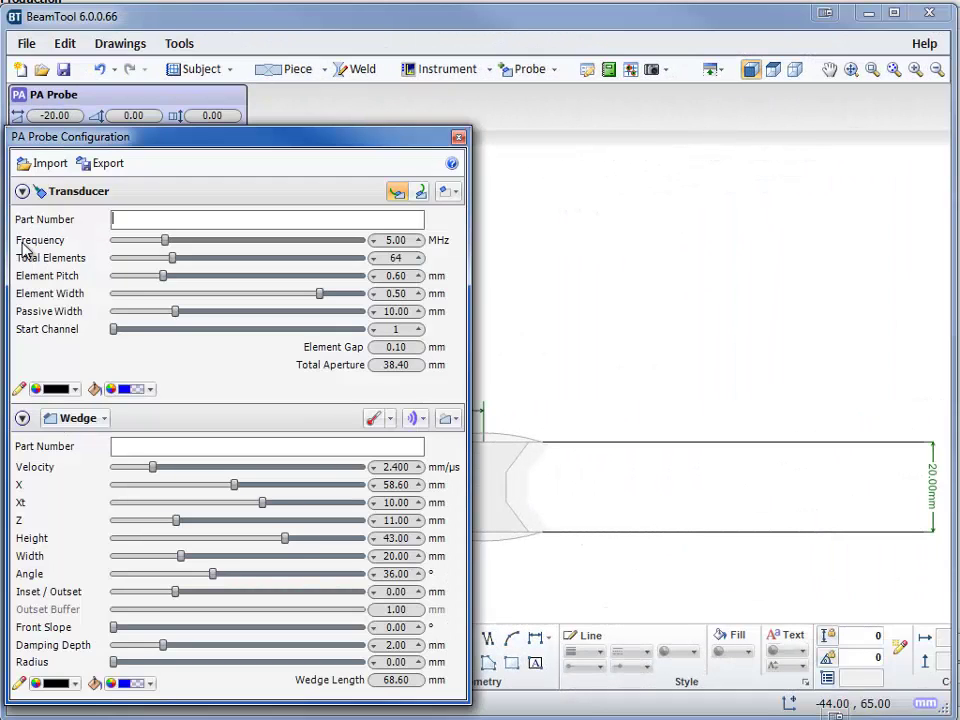
pyautogui.click(452, 419)
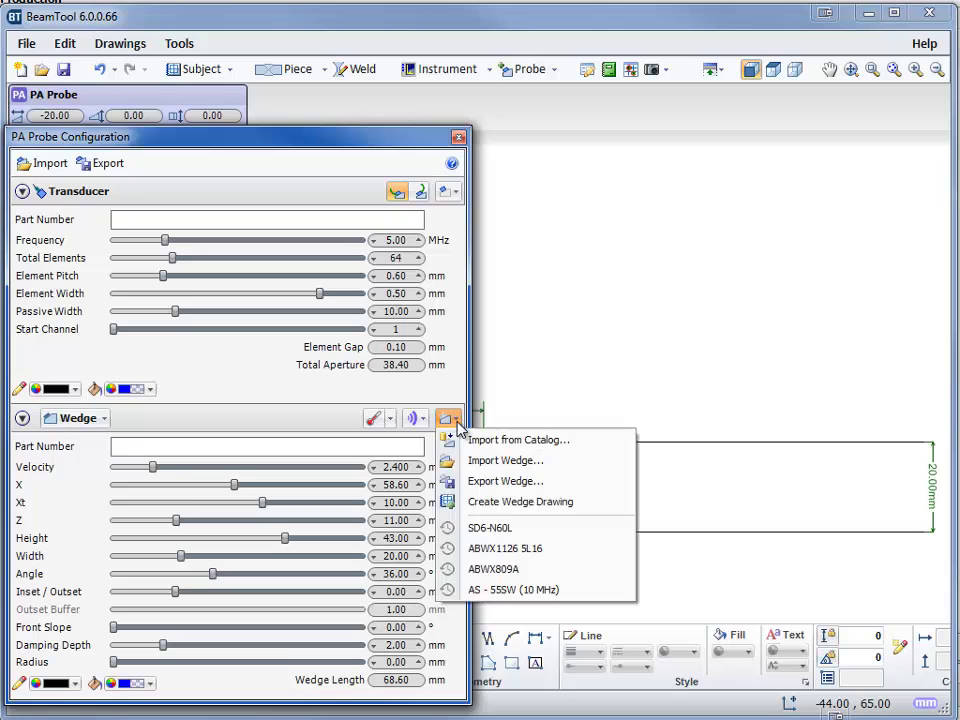
pyautogui.click(525, 507)
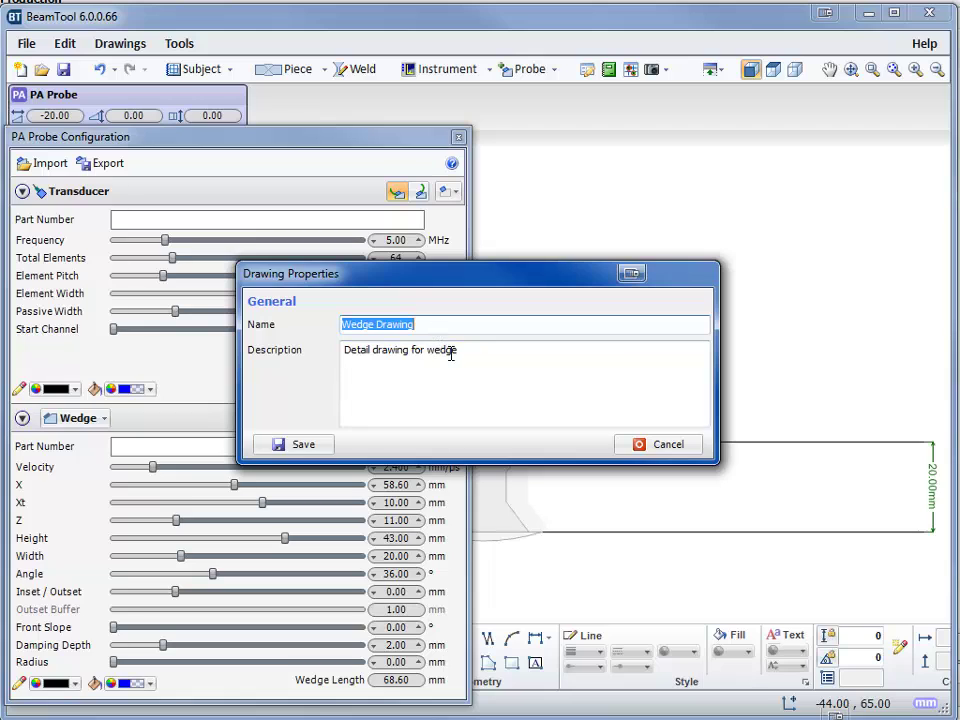
pyautogui.click(301, 447)
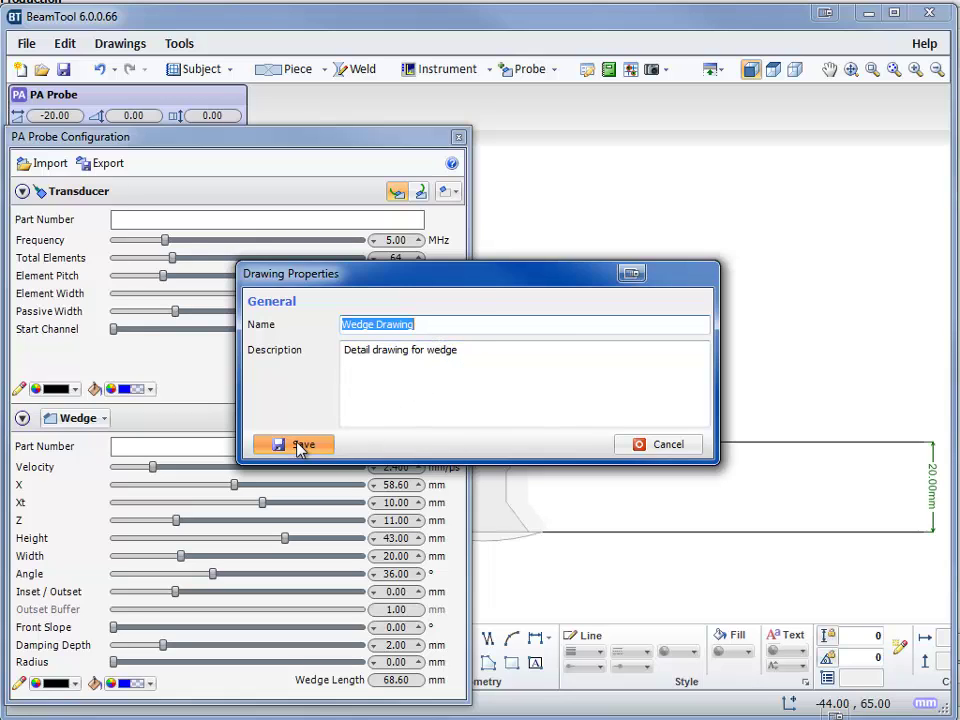
pyautogui.click(457, 137)
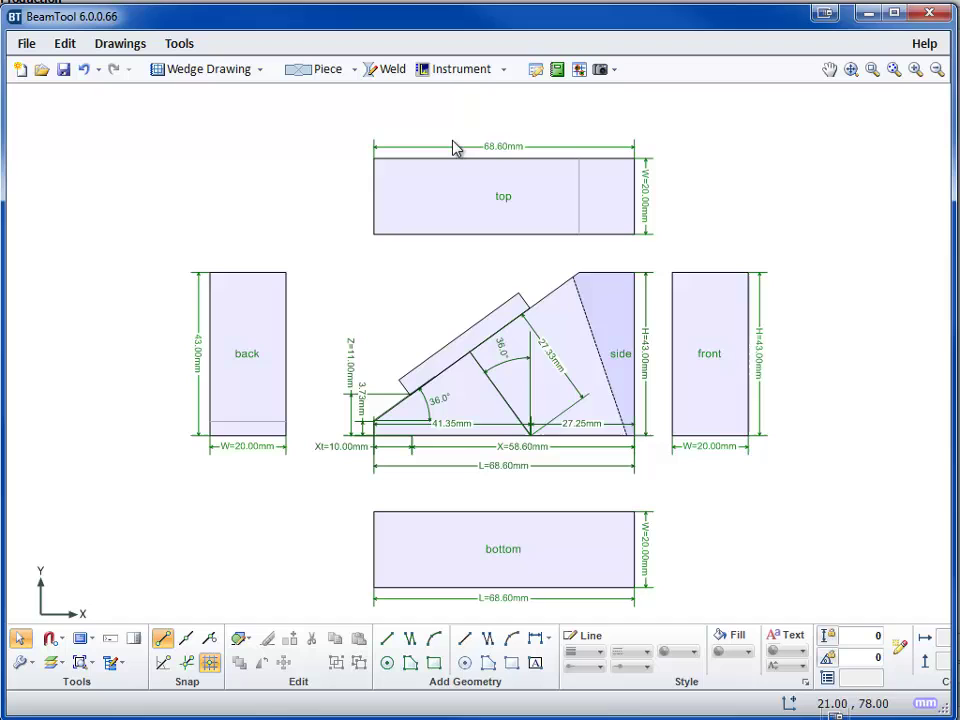
# - Switch between the subject piece and wedge drawings, then open the Drawings menu
pyautogui.click(522, 300)
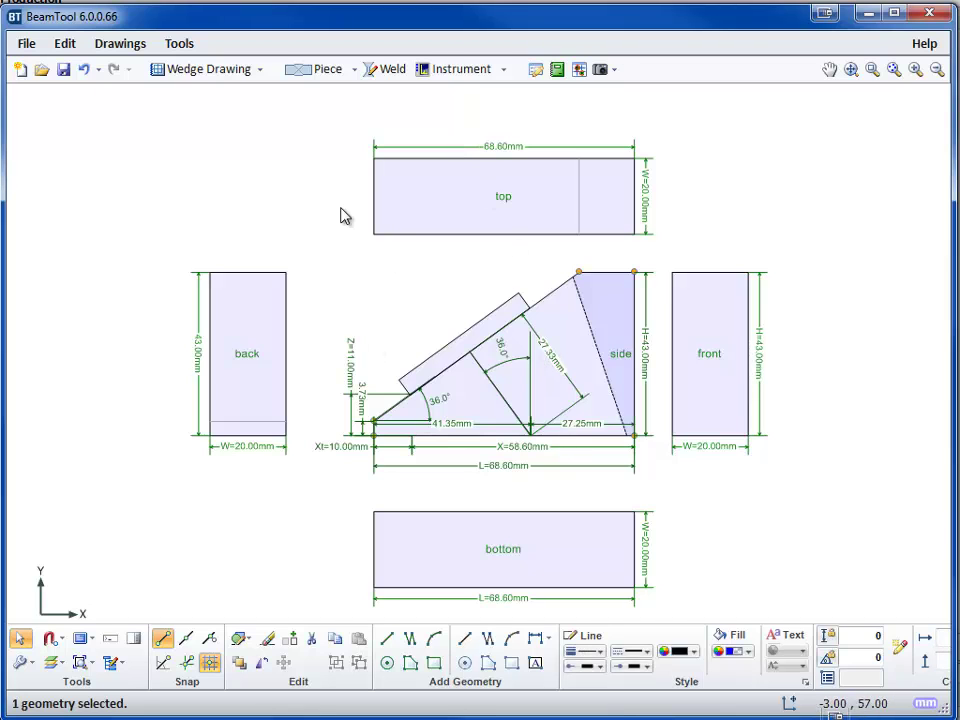
pyautogui.click(208, 70)
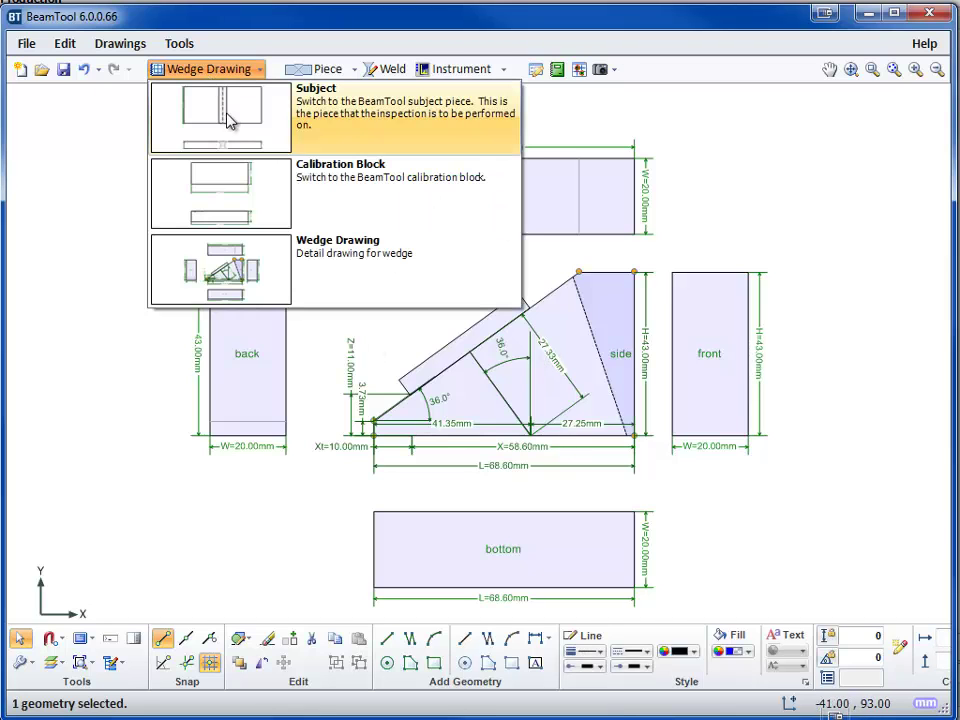
pyautogui.click(228, 120)
pyautogui.click(168, 64)
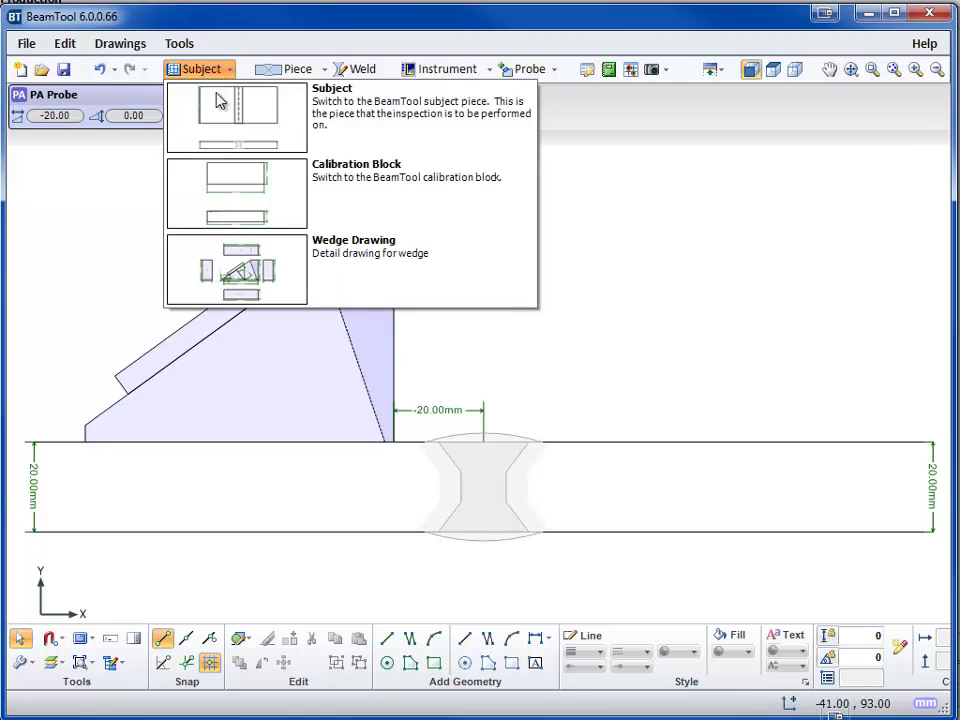
pyautogui.click(253, 268)
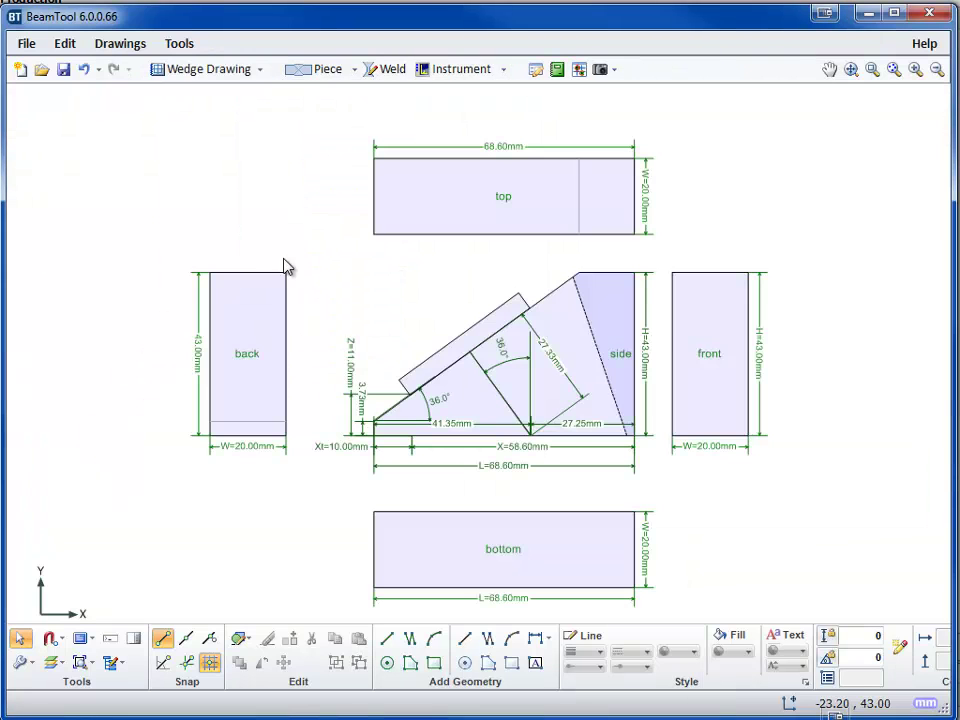
pyautogui.click(120, 43)
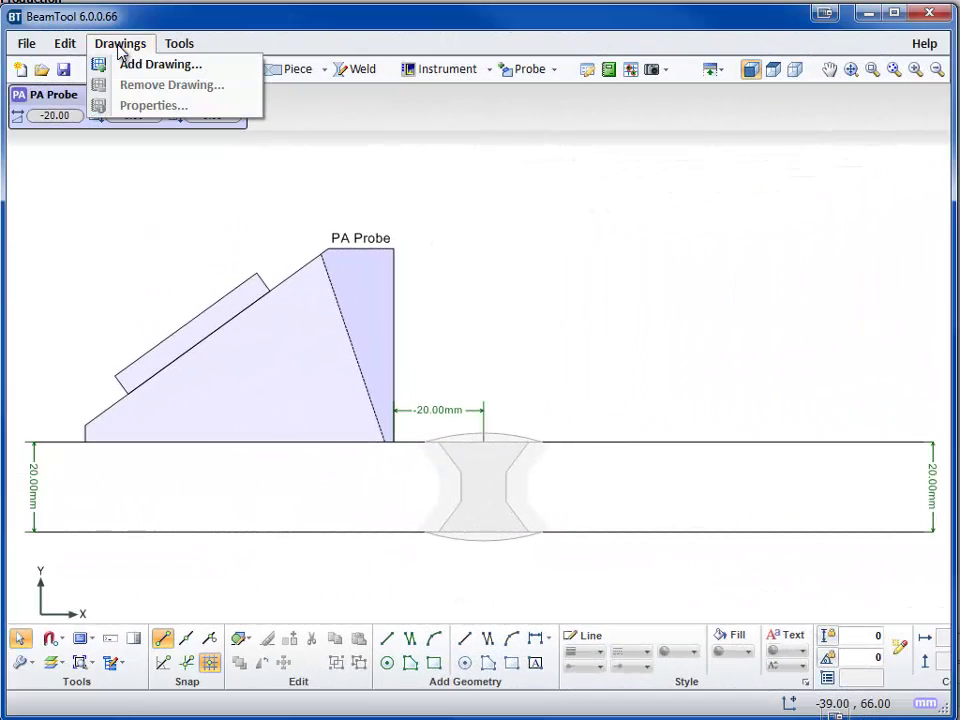
# - Add a new drawing named 'Image' with description 'Image of Scanner'
pyautogui.click(141, 65)
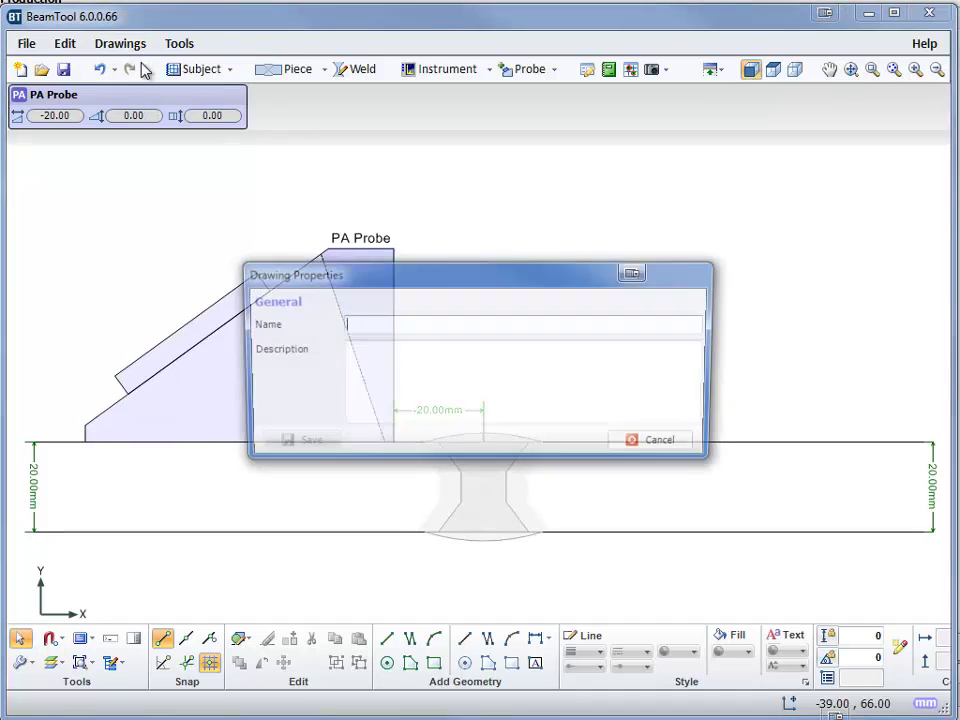
pyautogui.write('Image')
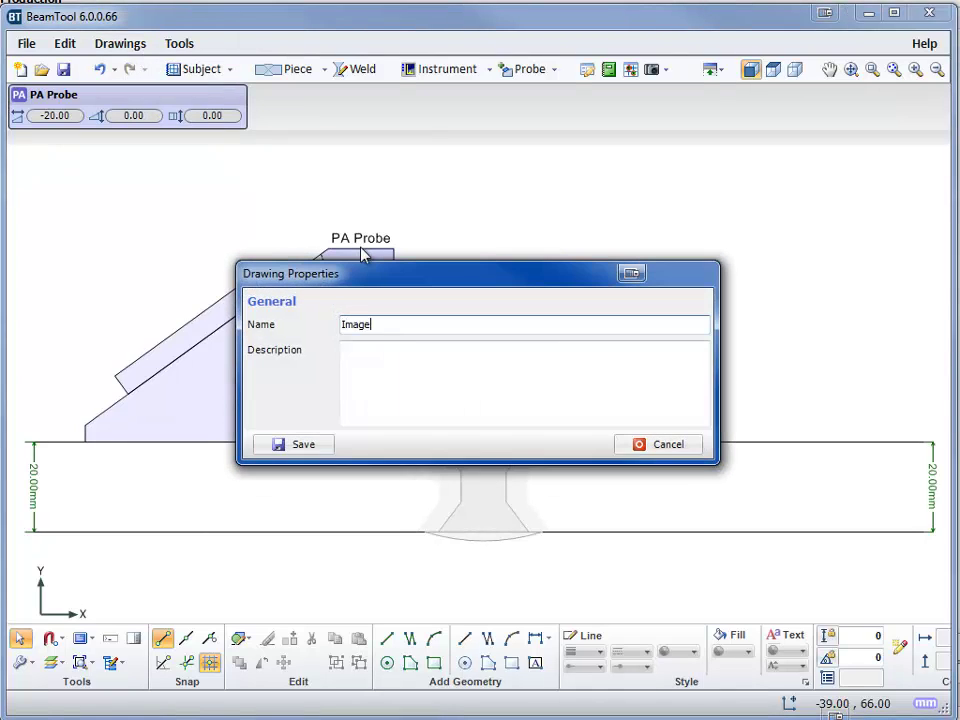
pyautogui.press('Tab')
pyautogui.write('of')
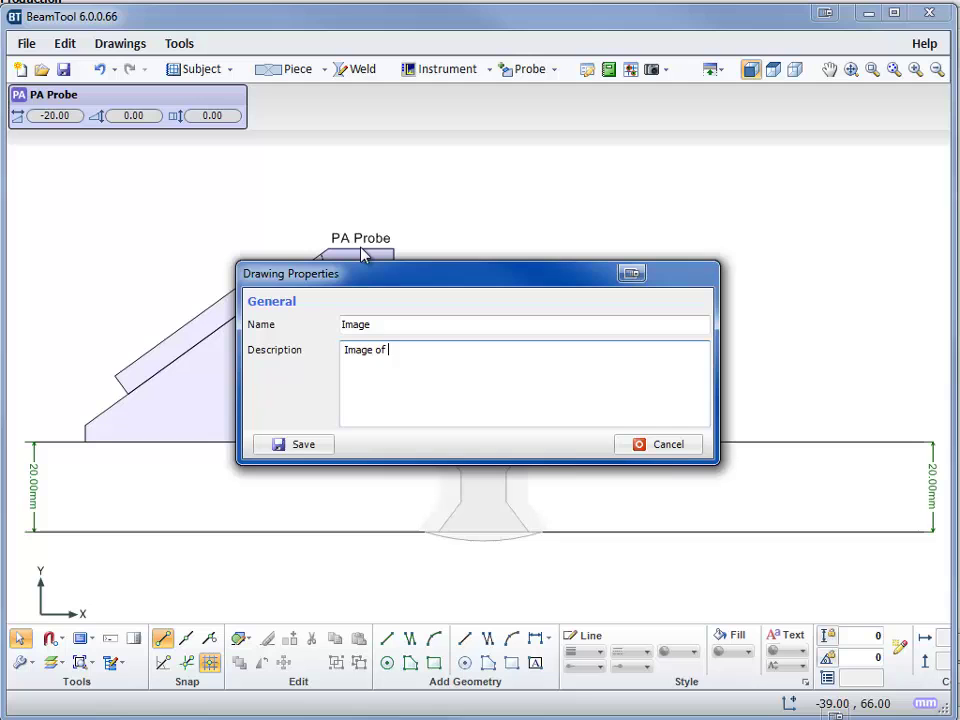
pyautogui.write(' Sca')
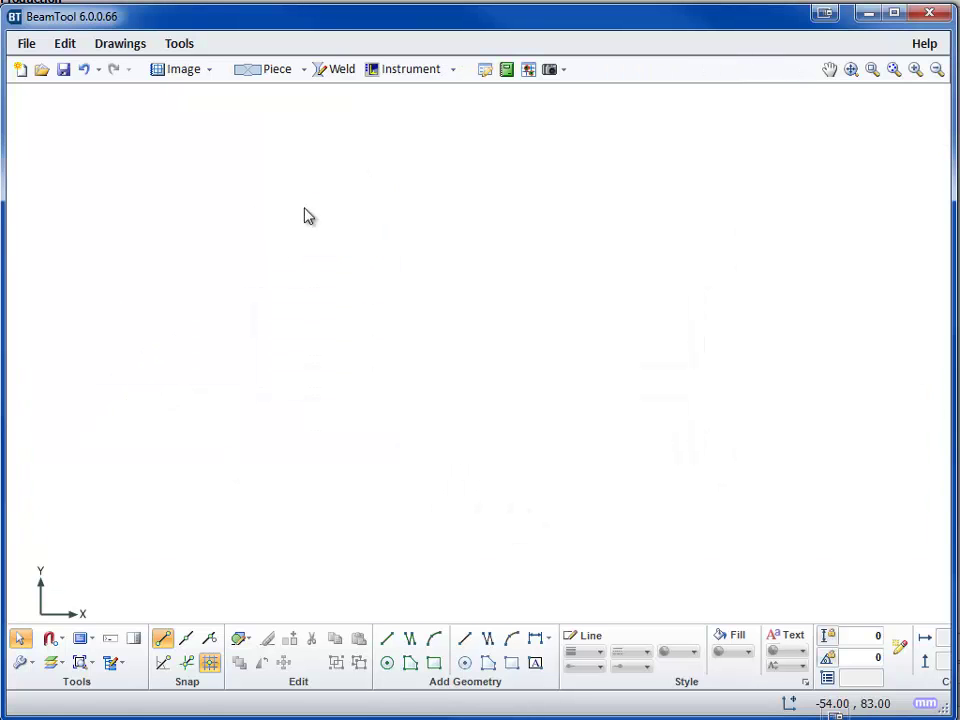
# - Insert the scanner profile PNG image, placing it between start and end corners
pyautogui.click(243, 641)
pyautogui.click(324, 616)
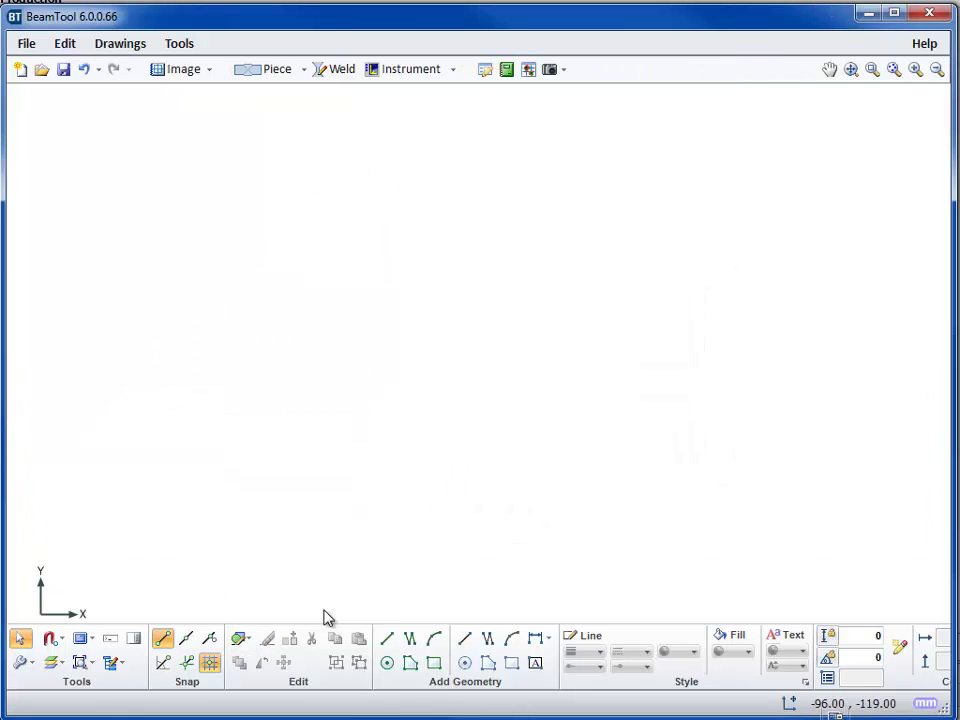
pyautogui.doubleClick(238, 413)
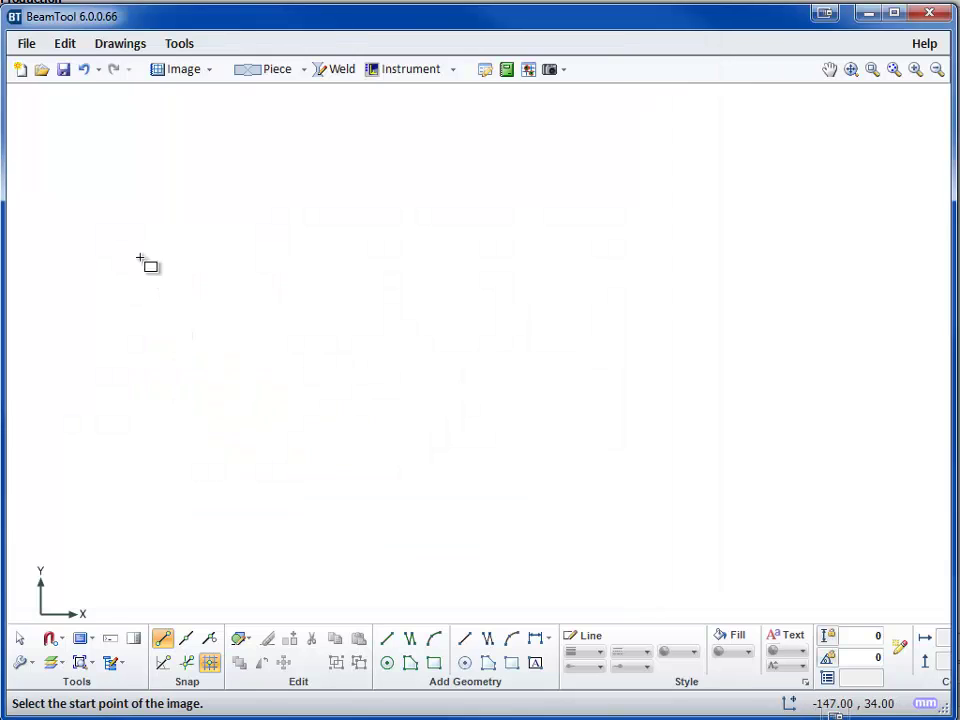
pyautogui.click(68, 110)
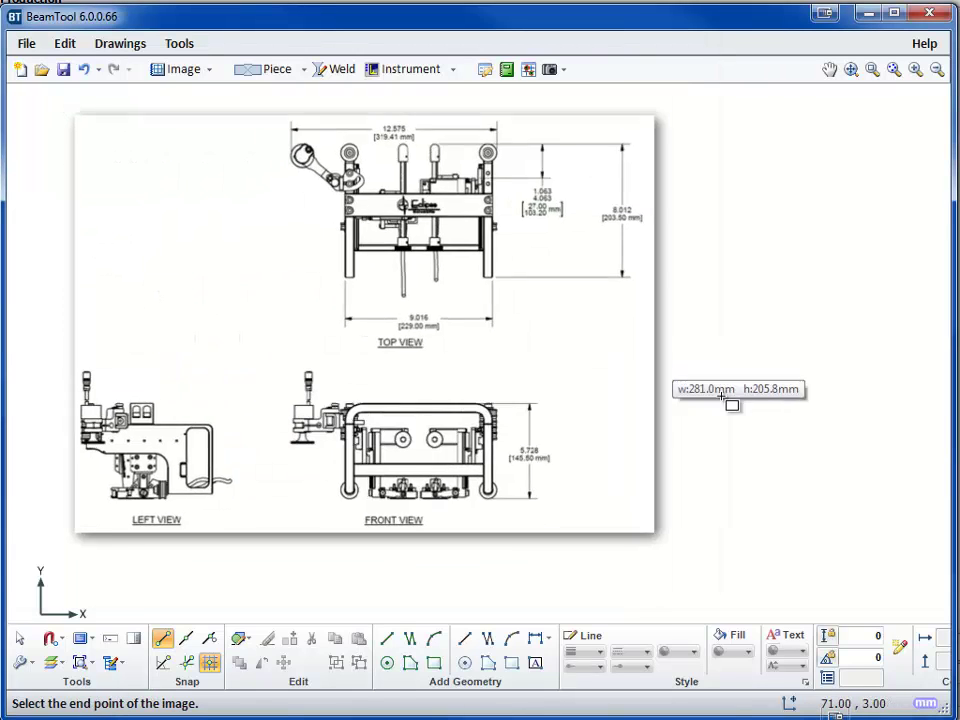
pyautogui.click(862, 453)
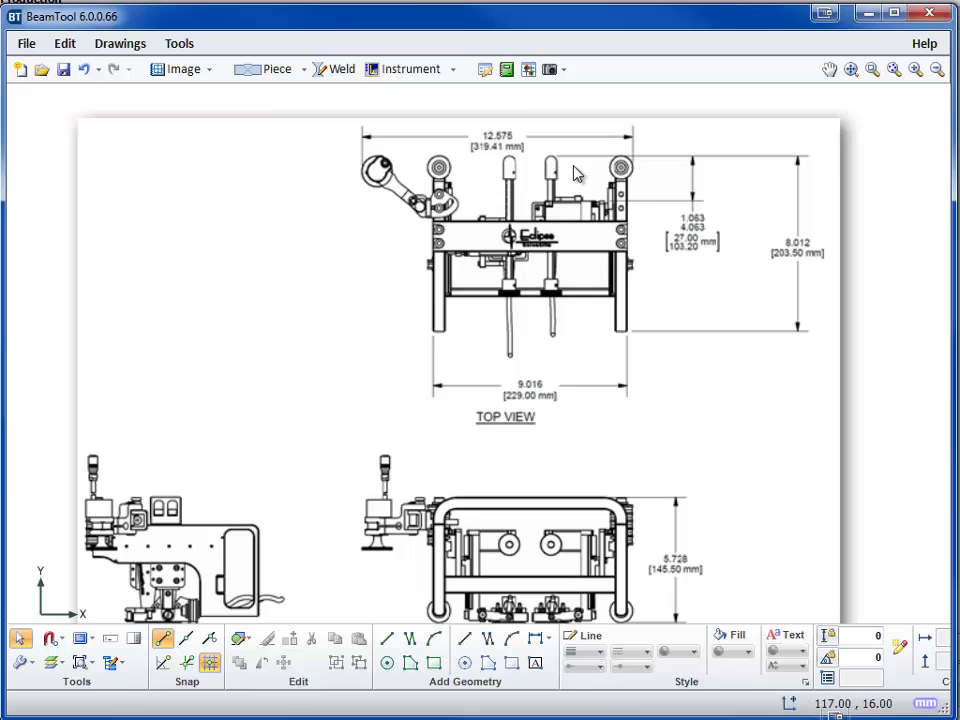
pyautogui.click(231, 96)
# - Switch through the subject piece, wedge and calibration block drawings
pyautogui.click(180, 70)
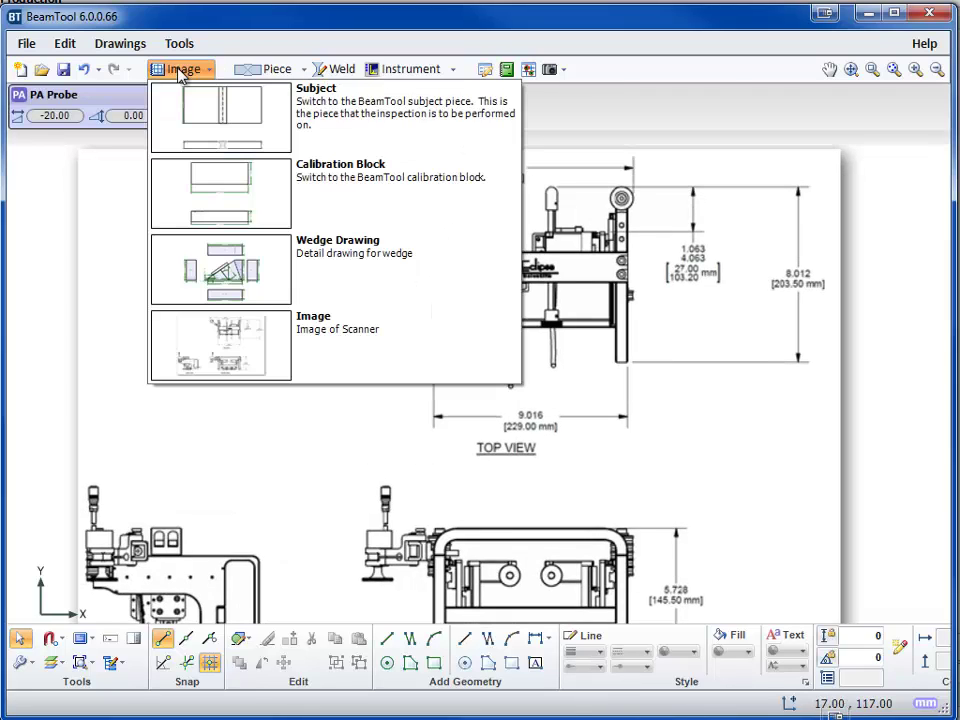
pyautogui.click(205, 128)
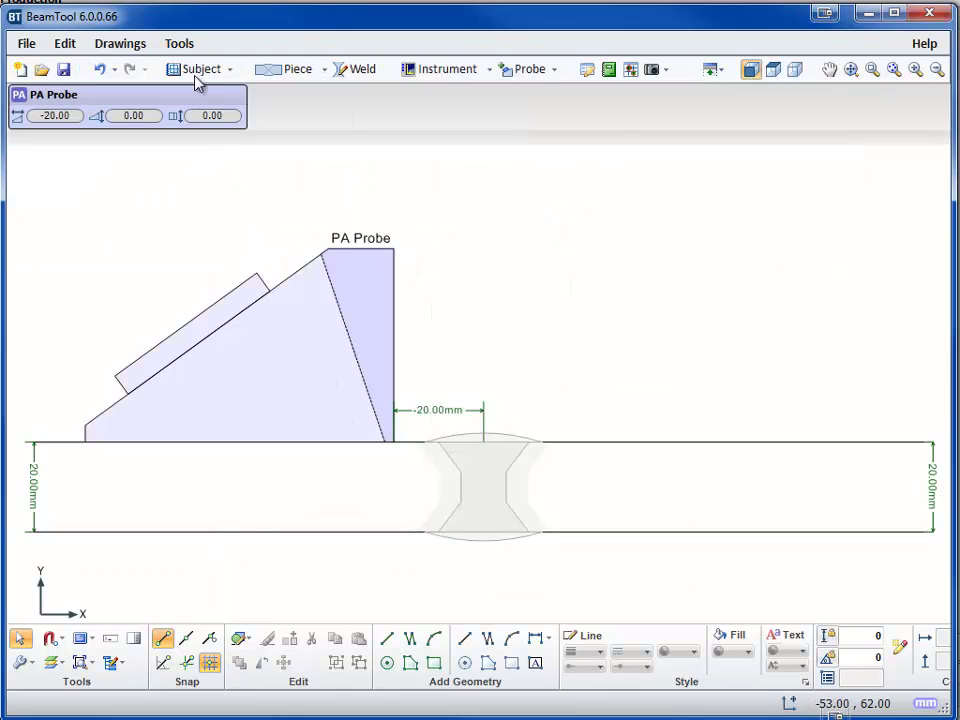
pyautogui.click(196, 69)
pyautogui.click(258, 275)
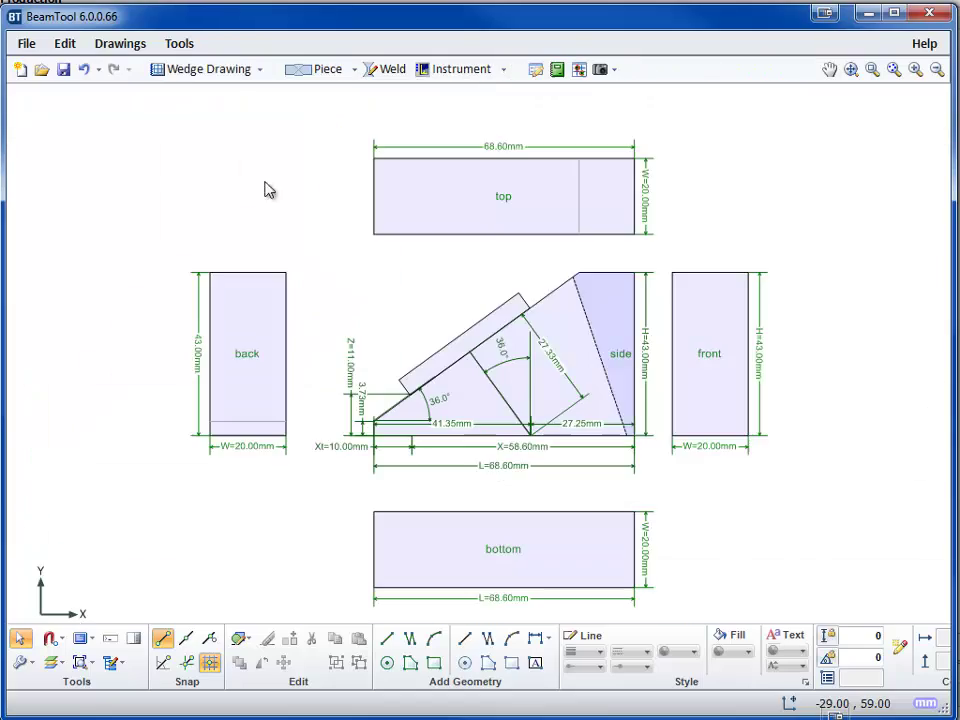
pyautogui.click(230, 74)
pyautogui.click(257, 336)
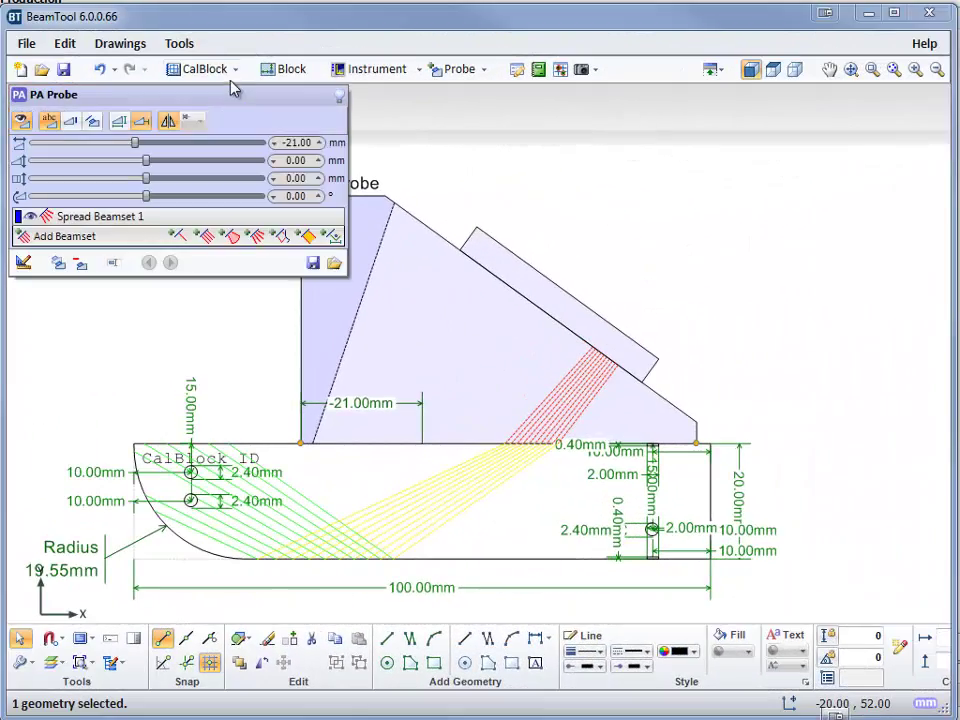
# - Open the print preview and step forward through its pages
pyautogui.click(230, 70)
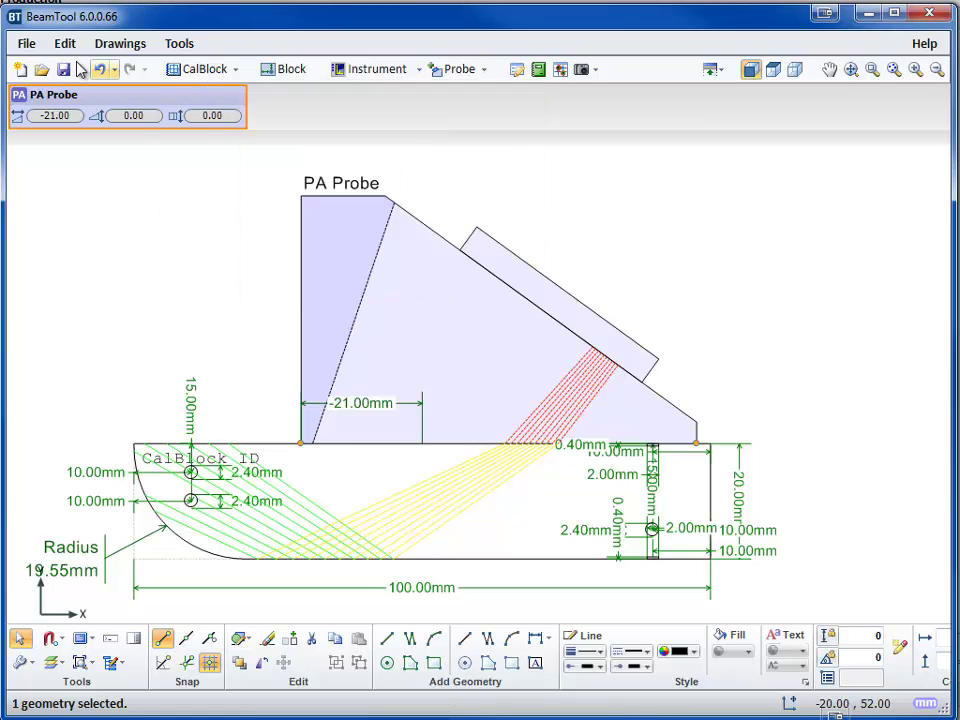
pyautogui.click(27, 44)
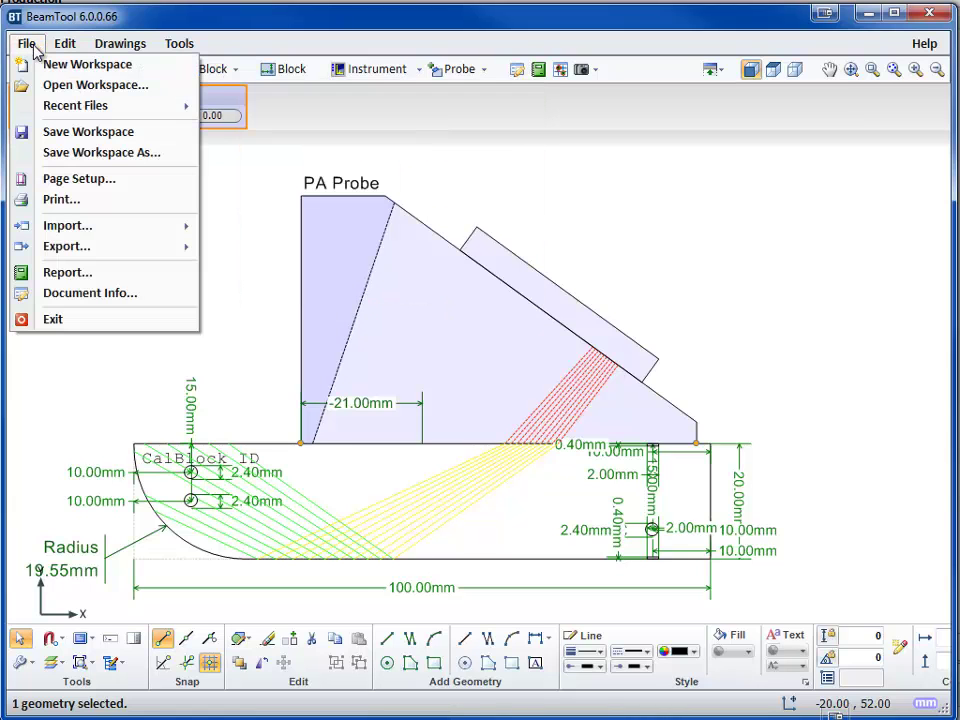
pyautogui.click(62, 200)
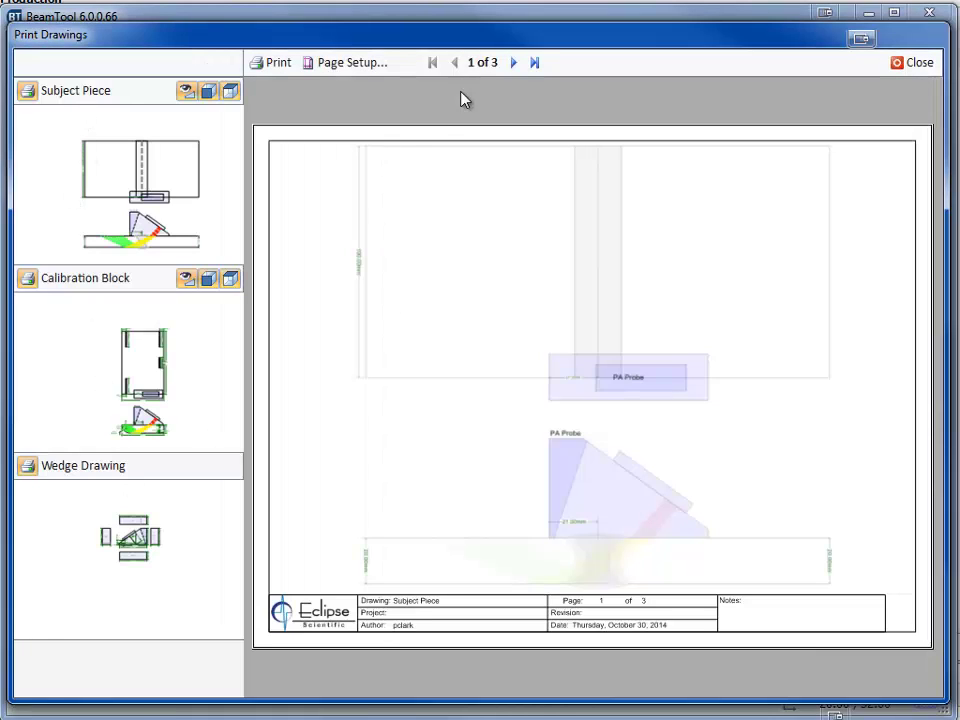
pyautogui.click(512, 62)
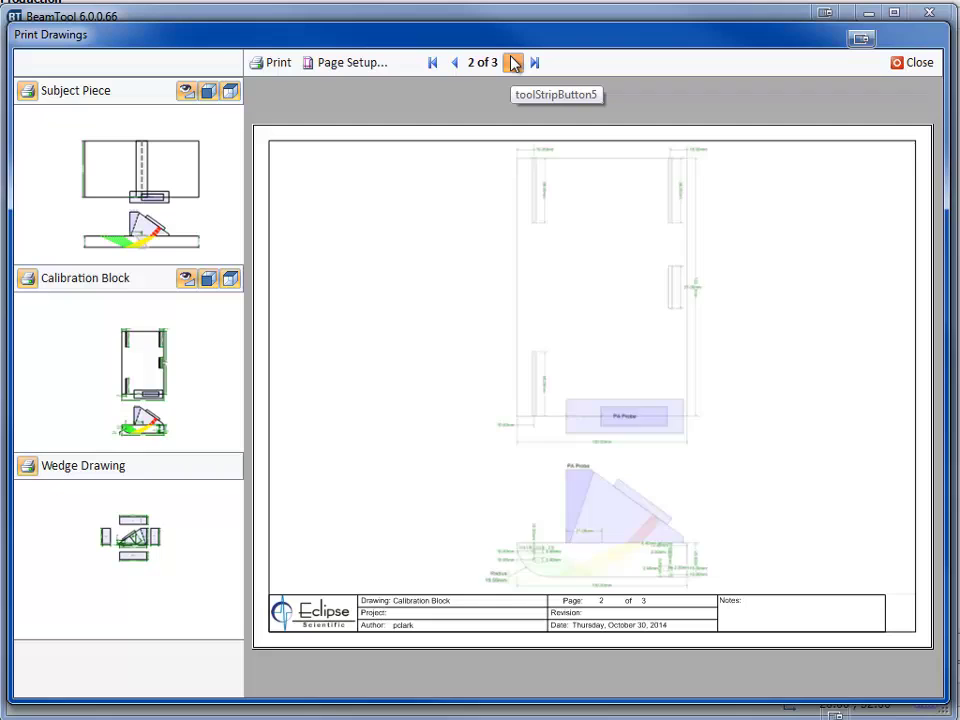
pyautogui.click(512, 62)
# - On the Calibration Block page 2 of 3, show only the side view and hide the probe
pyautogui.click(452, 63)
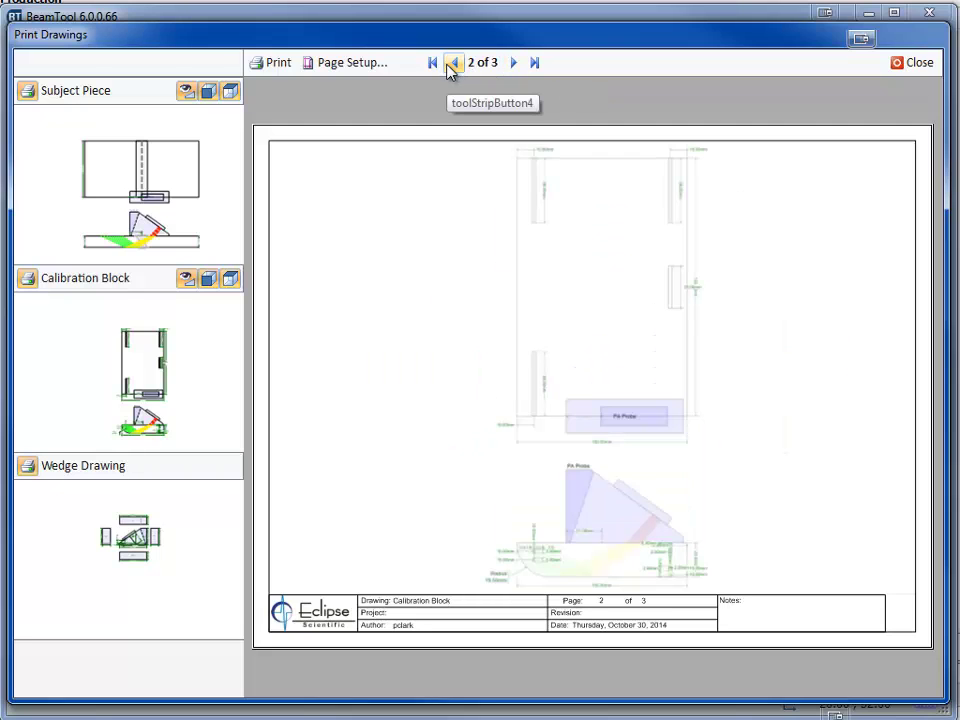
pyautogui.click(230, 281)
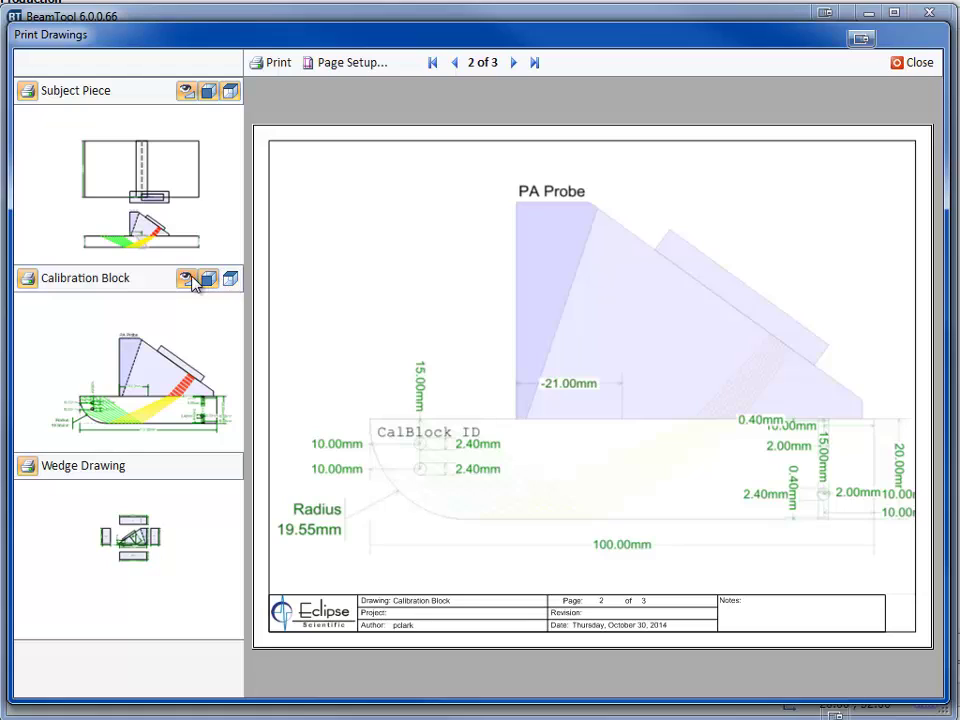
pyautogui.click(188, 282)
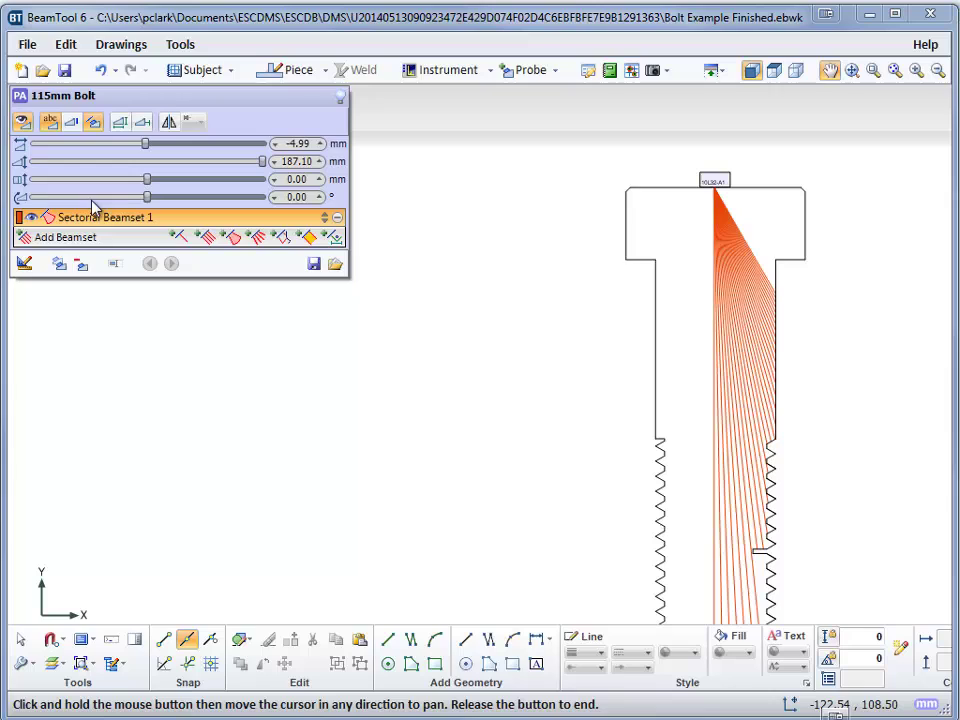
# - In Sectorial Beamset 1, vary crop skips from 2 to 4 and back to 1
pyautogui.doubleClick(94, 217)
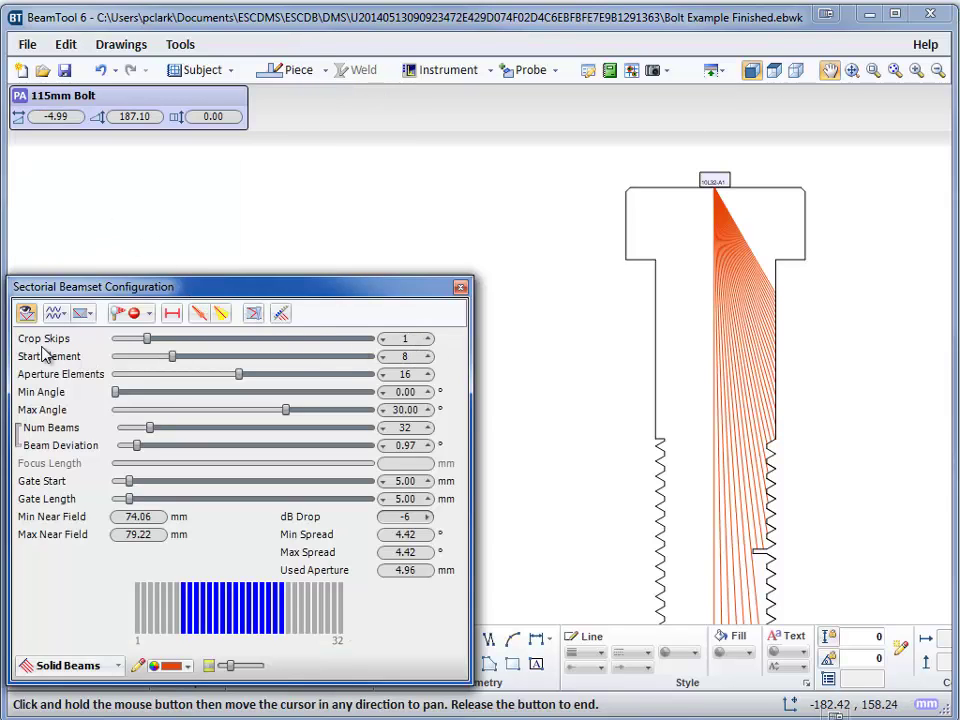
pyautogui.click(84, 314)
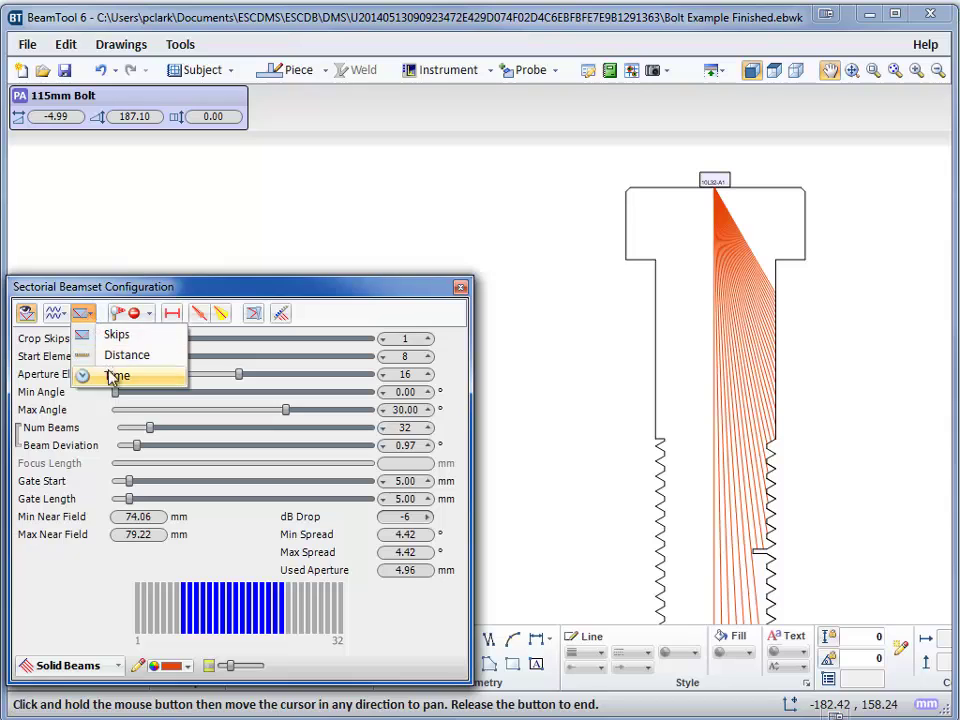
pyautogui.click(113, 336)
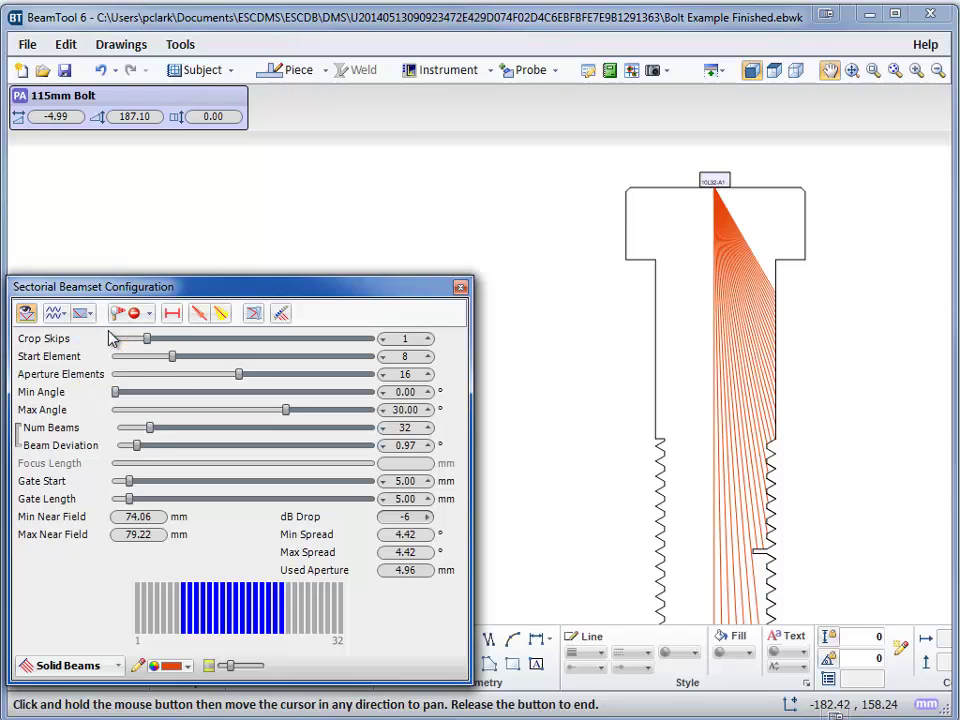
pyautogui.click(428, 339)
pyautogui.doubleClick(428, 339)
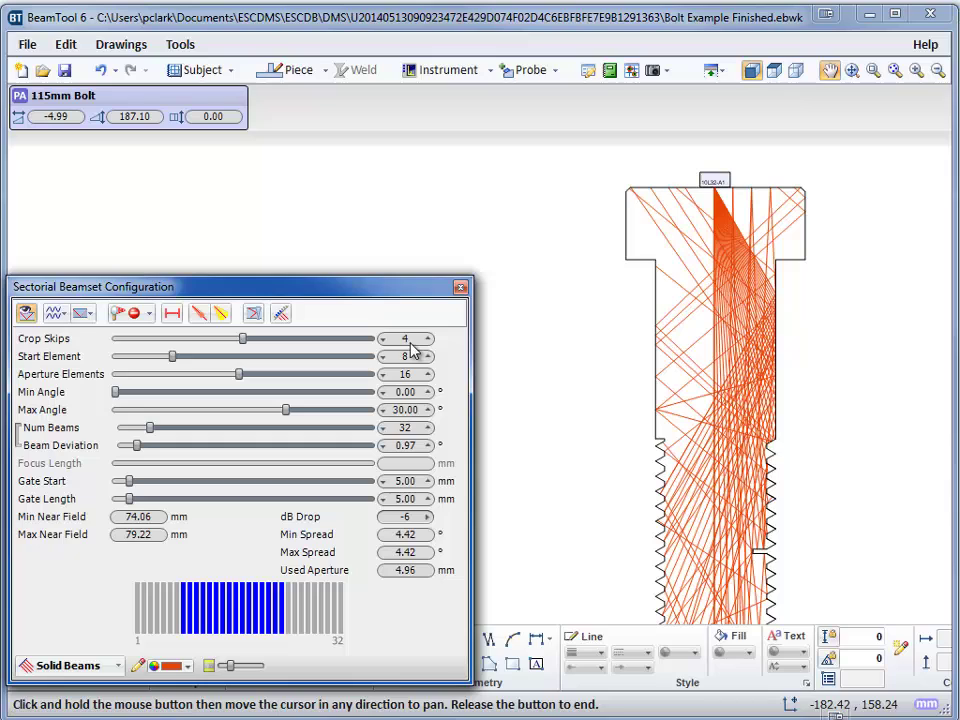
pyautogui.click(383, 339)
pyautogui.click(383, 339)
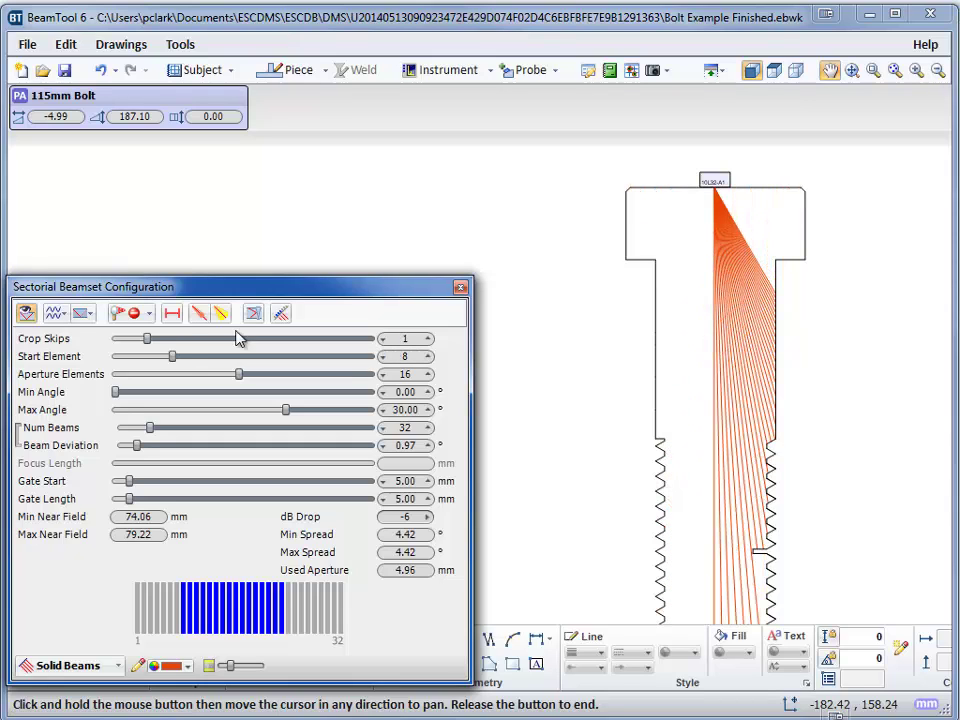
# - Crop the beams by distance instead, settling around 71 mm
pyautogui.click(85, 318)
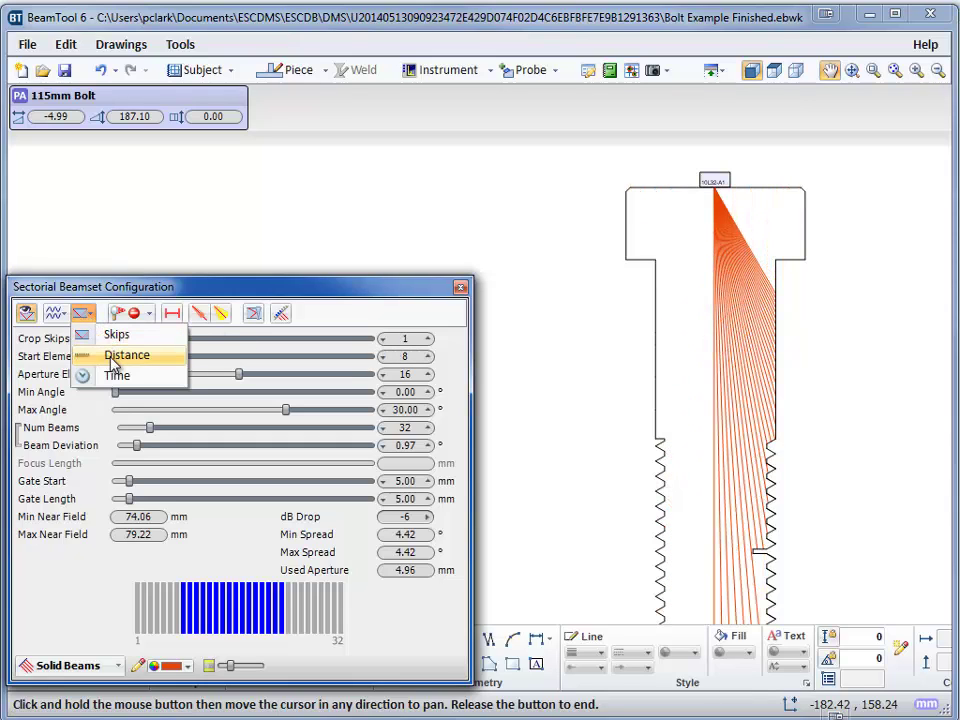
pyautogui.click(112, 360)
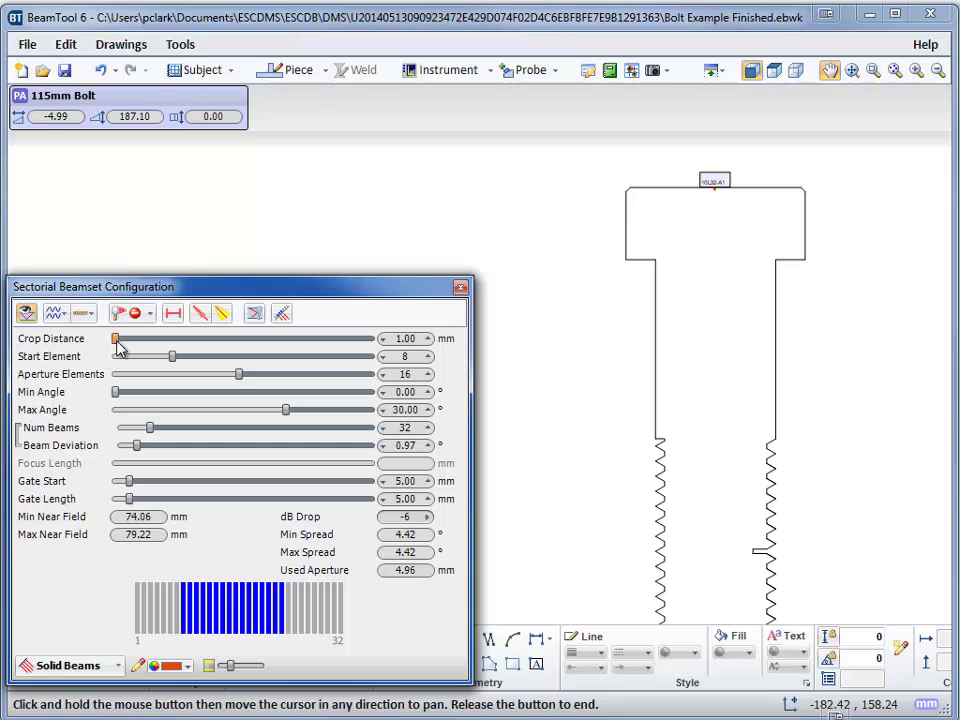
pyautogui.moveTo(118, 343); pyautogui.dragTo(236, 366)
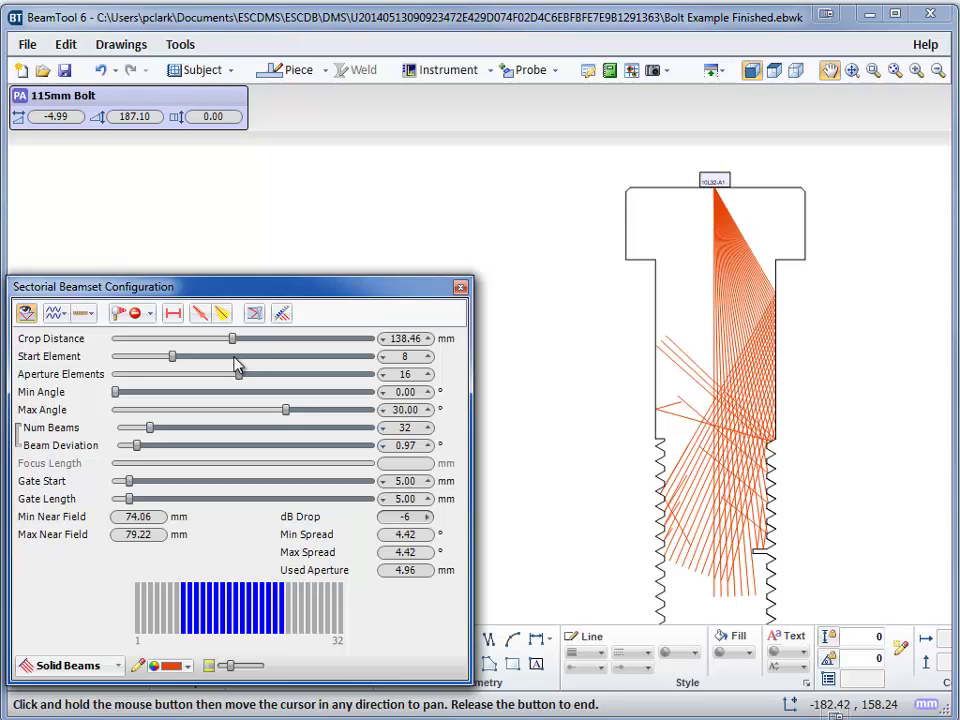
pyautogui.moveTo(236, 366); pyautogui.dragTo(178, 358)
# - Crop the beams by time instead, lowering it to 39.19 µs
pyautogui.click(83, 316)
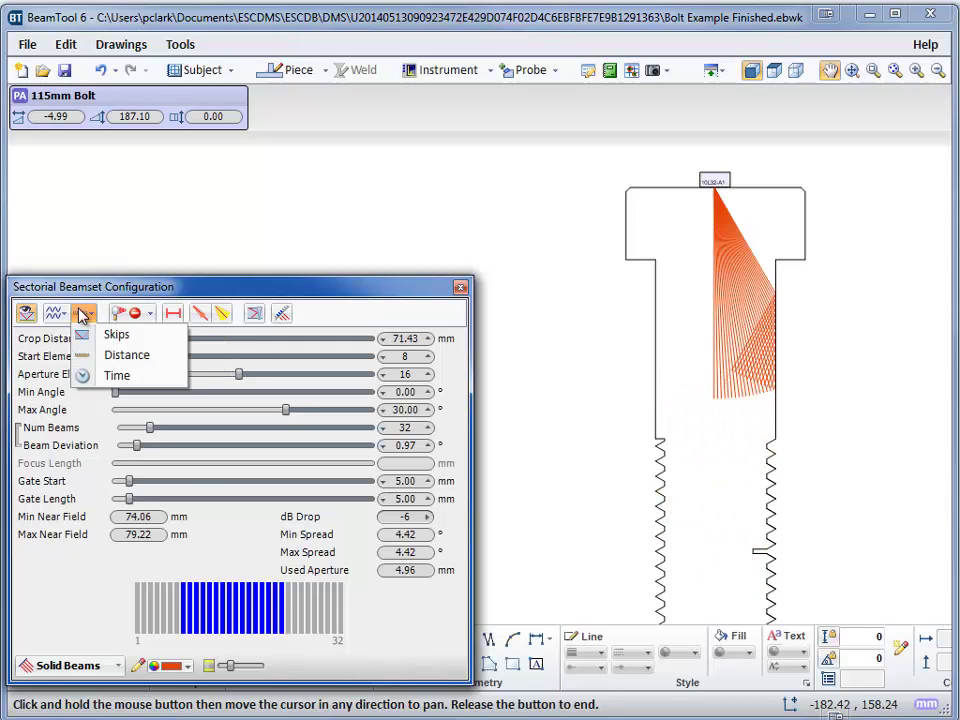
pyautogui.click(110, 376)
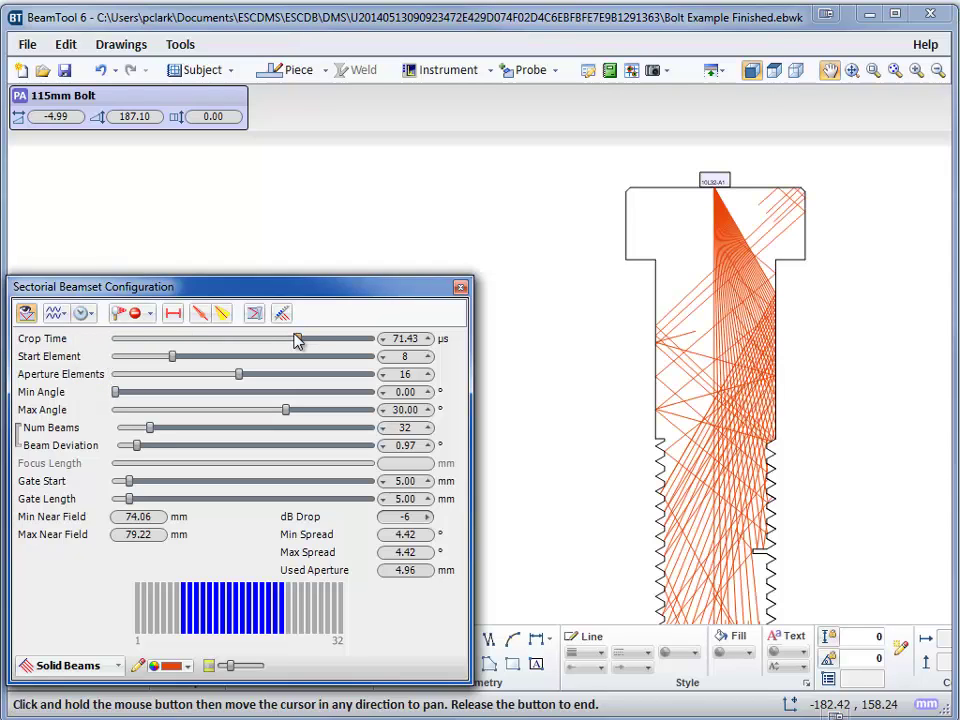
pyautogui.moveTo(297, 342)
pyautogui.mouseDown()
pyautogui.moveTo(166, 339)
pyautogui.moveTo(218, 332)
pyautogui.mouseUp()
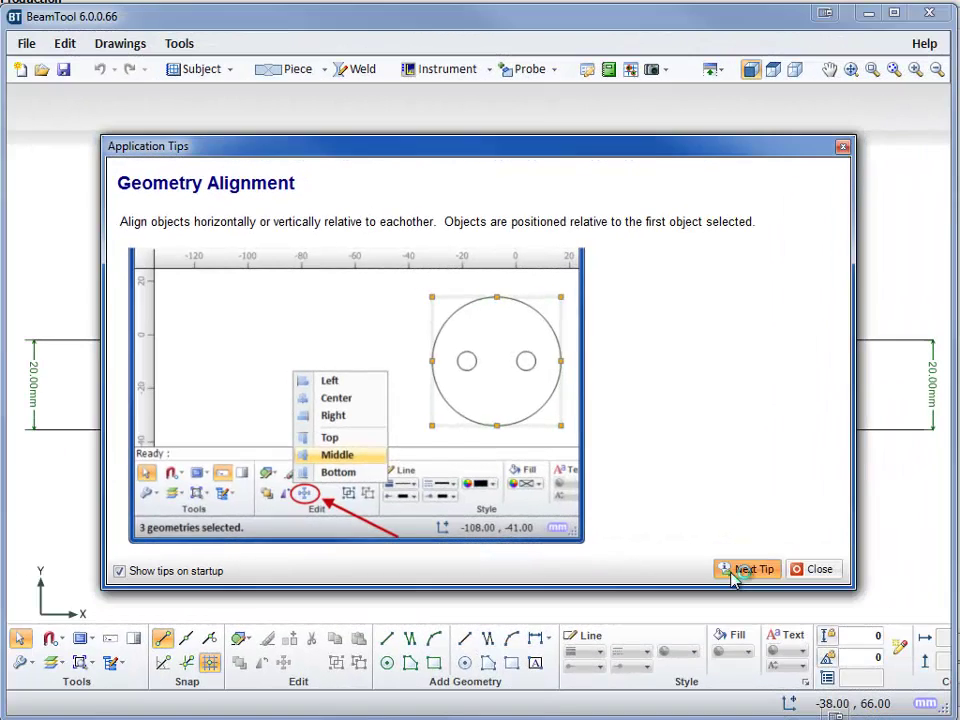
# - Page through eight application tips with Next Tip
pyautogui.click(738, 573)
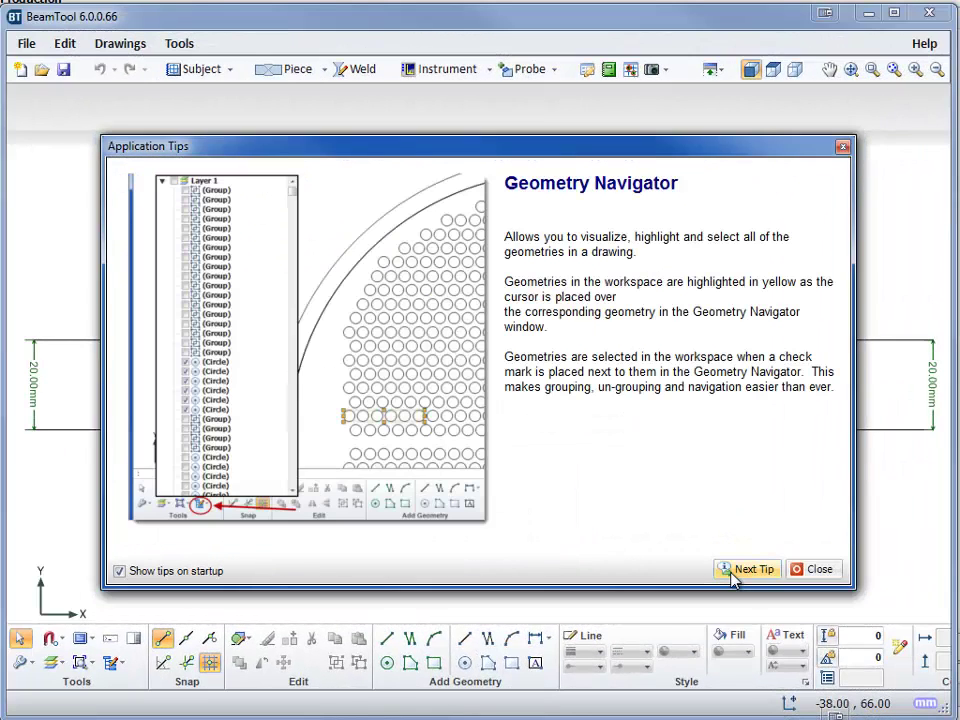
pyautogui.click(735, 576)
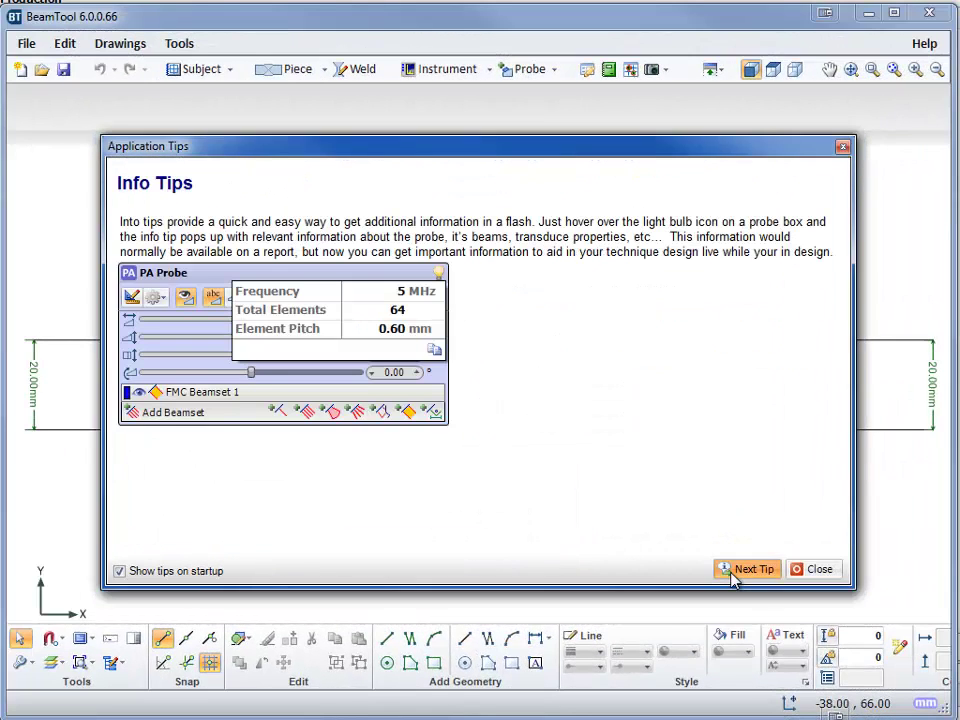
pyautogui.click(733, 579)
pyautogui.click(733, 579)
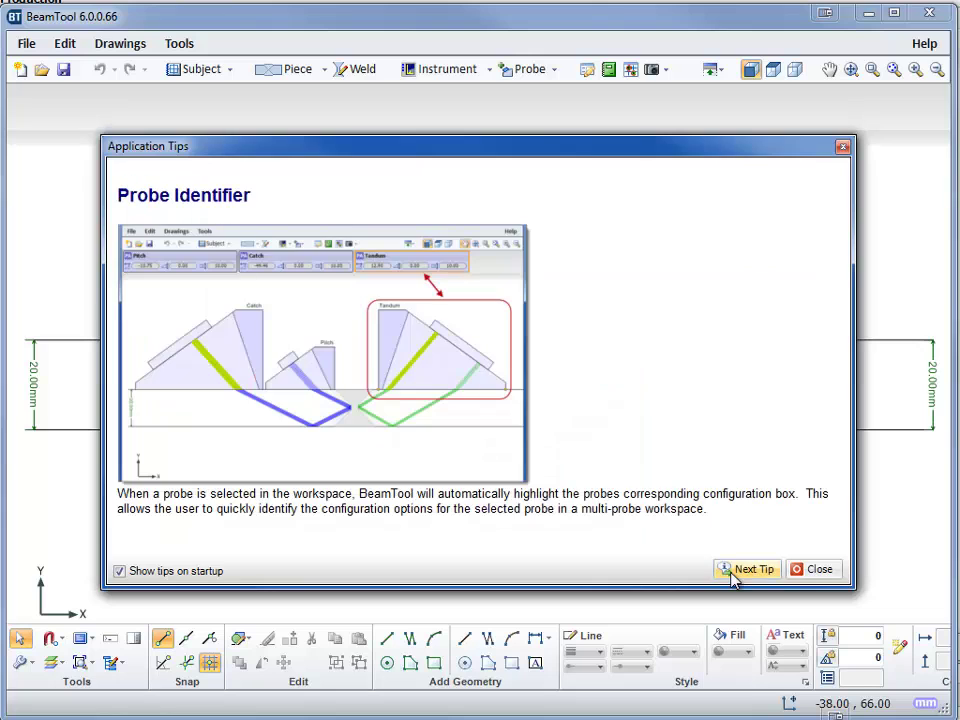
pyautogui.click(733, 579)
pyautogui.click(733, 579)
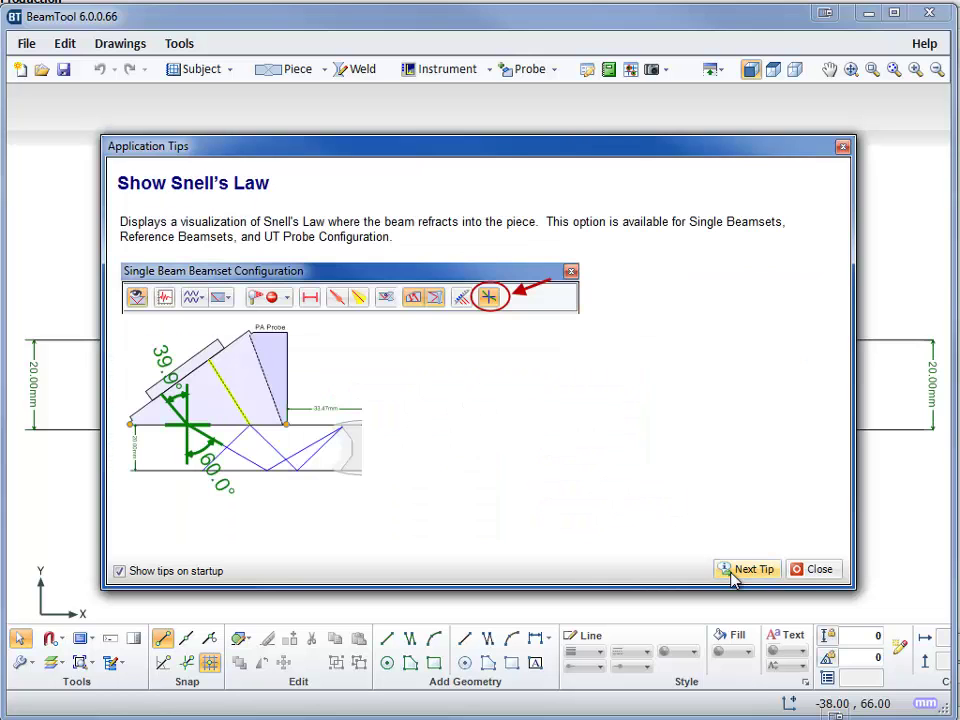
pyautogui.click(733, 579)
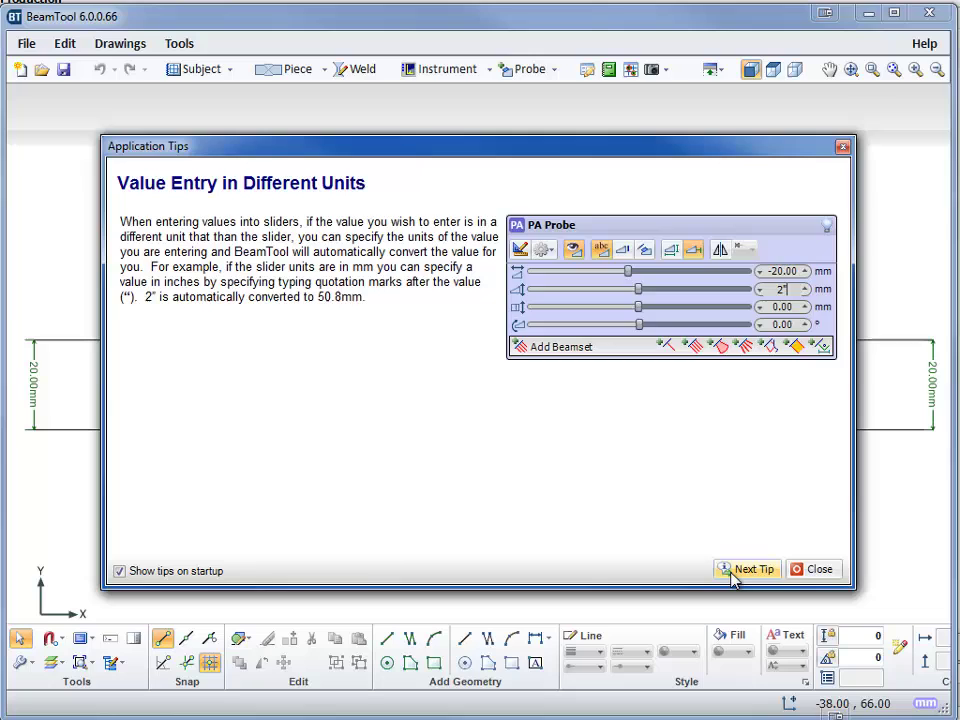
pyautogui.click(733, 579)
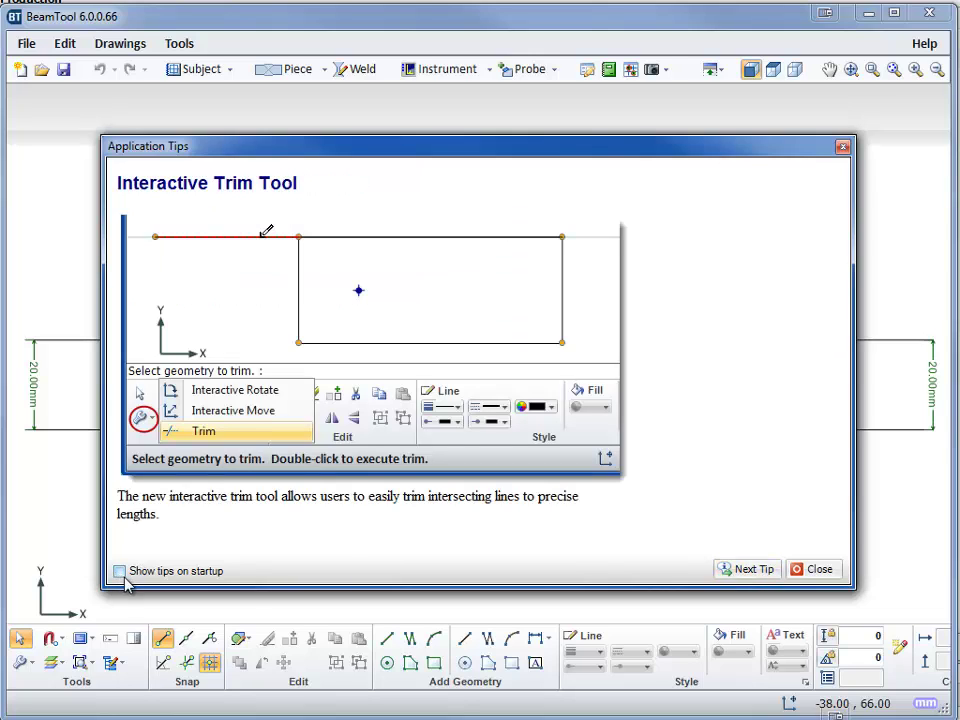
# - Close the tips and reopen Application Tips from the Help menu
pyautogui.click(812, 571)
pyautogui.click(924, 46)
pyautogui.click(945, 85)
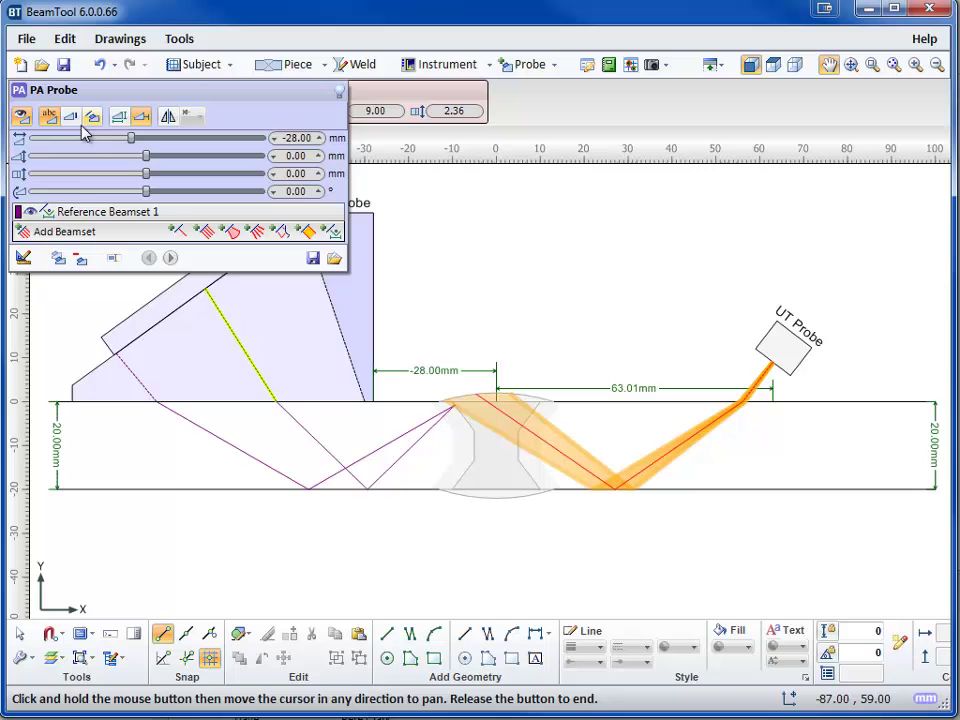
# - Show Snell's law angles on Reference Beamset 1 and close its settings
pyautogui.doubleClick(78, 212)
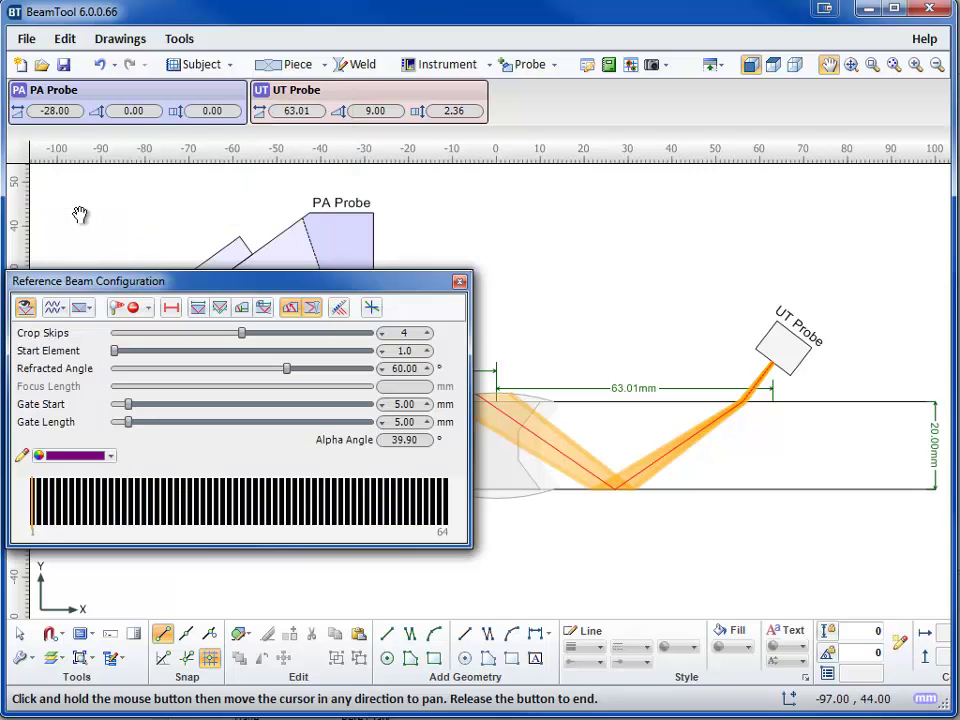
pyautogui.click(370, 308)
pyautogui.moveTo(368, 281)
pyautogui.mouseDown()
pyautogui.moveTo(523, 407)
pyautogui.moveTo(676, 395)
pyautogui.mouseUp()
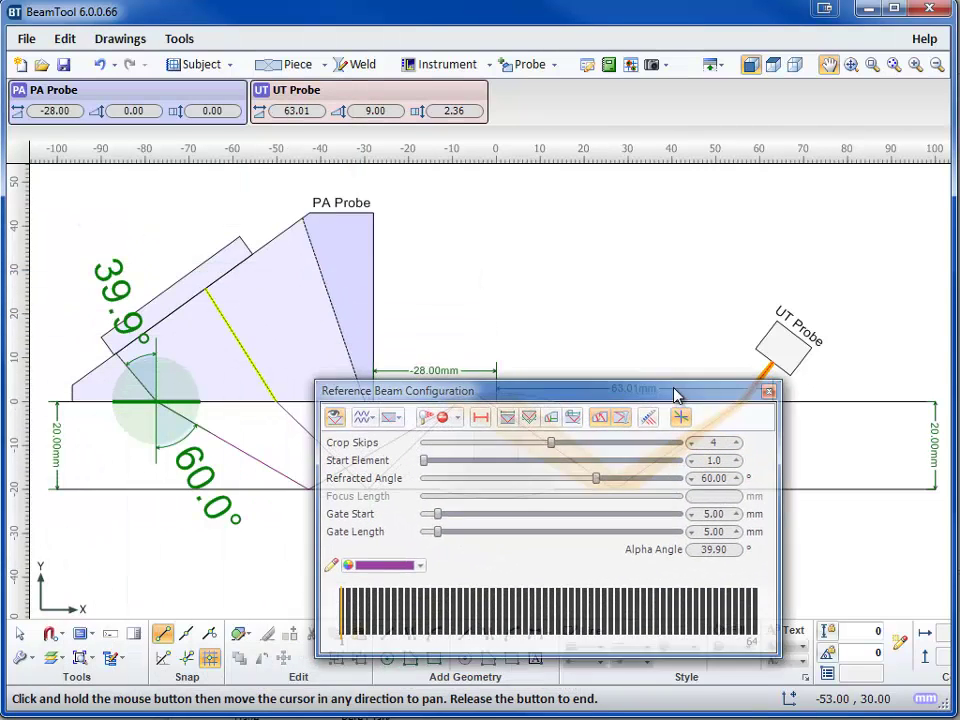
pyautogui.click(680, 417)
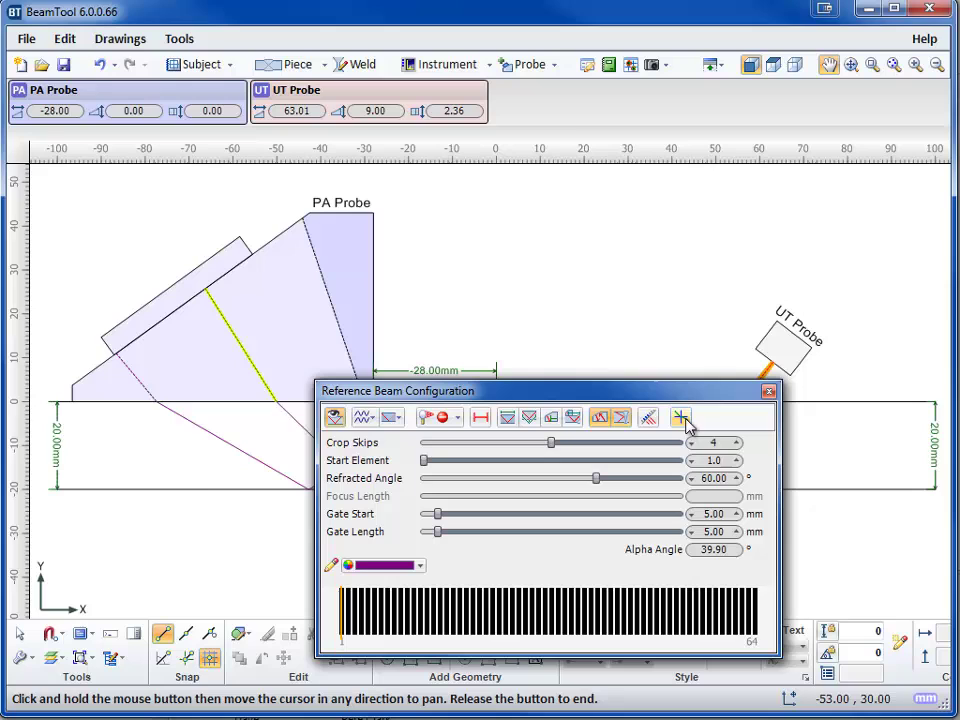
pyautogui.click(770, 393)
# - Toggle Snell's law angles in the UT Probe configuration and close it
pyautogui.click(478, 100)
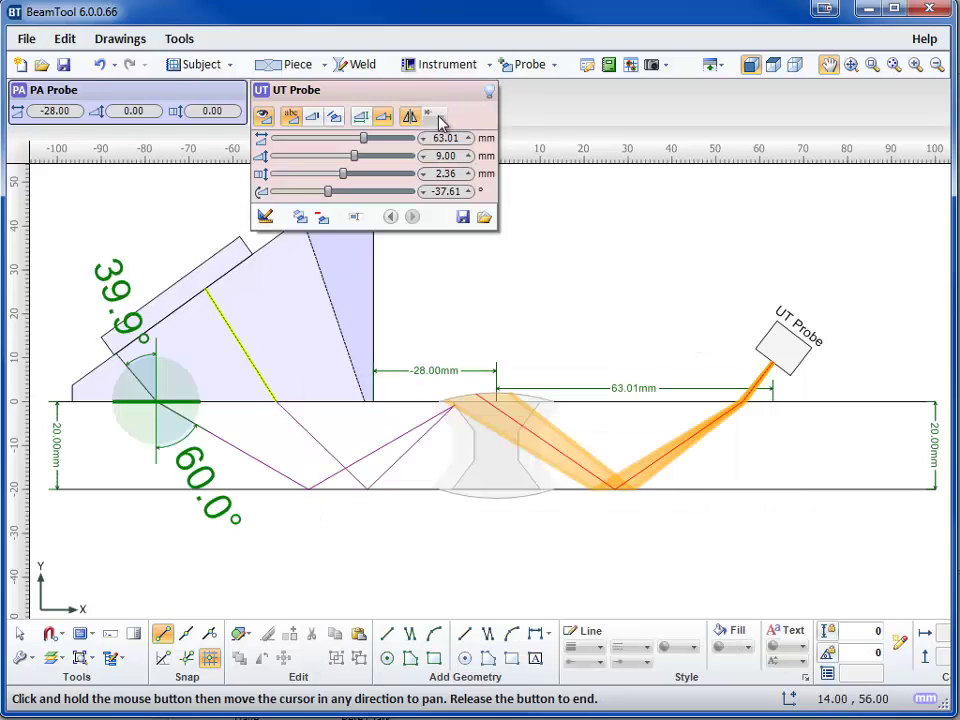
pyautogui.click(267, 216)
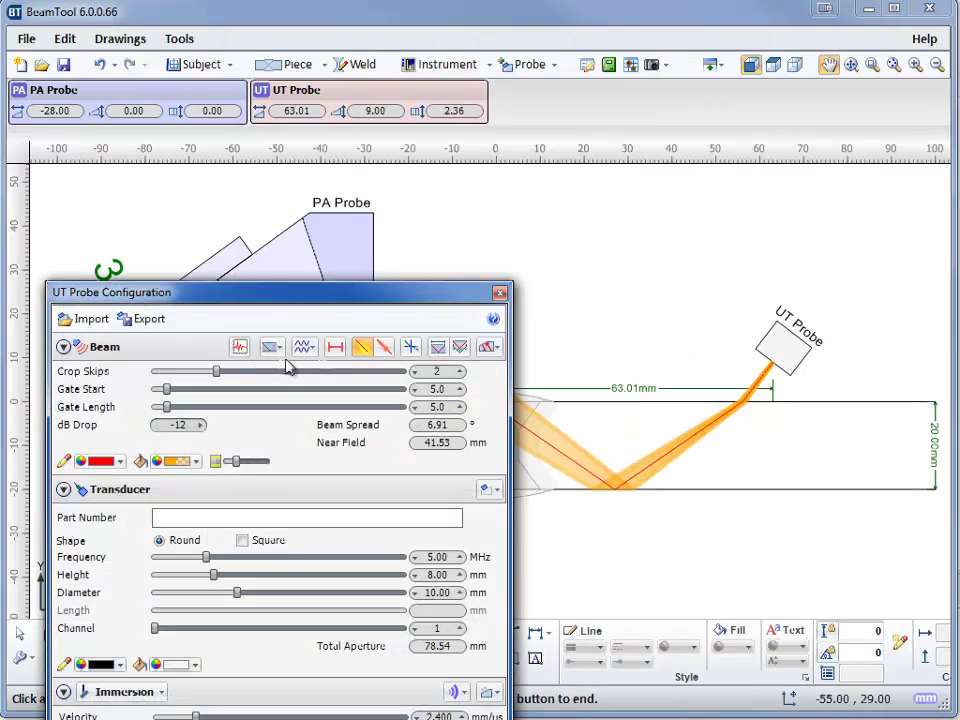
pyautogui.click(410, 346)
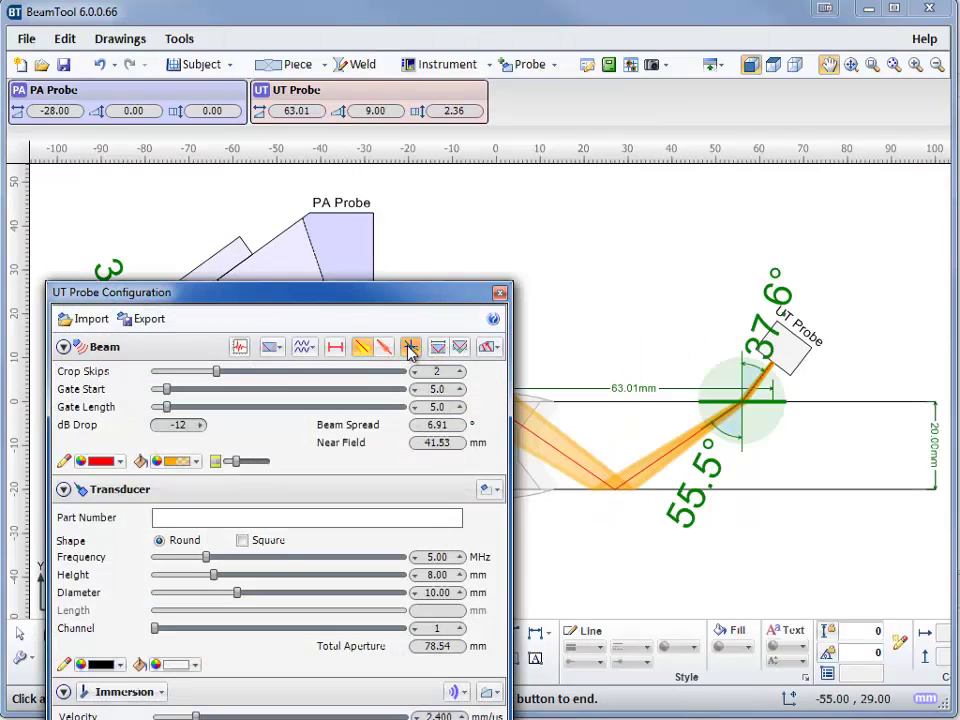
pyautogui.click(410, 346)
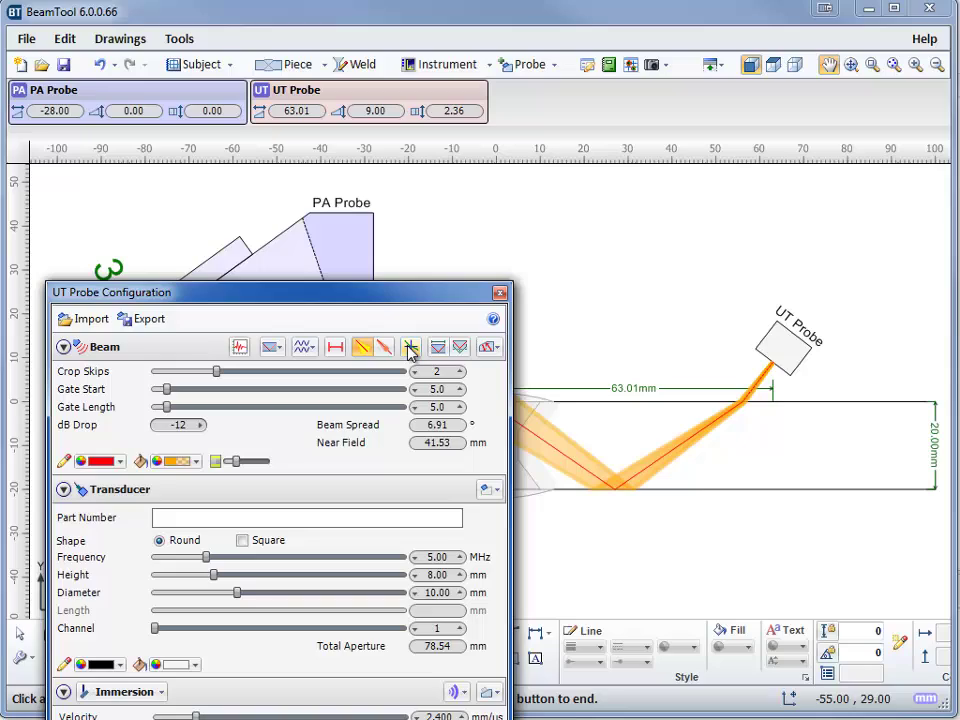
pyautogui.click(500, 294)
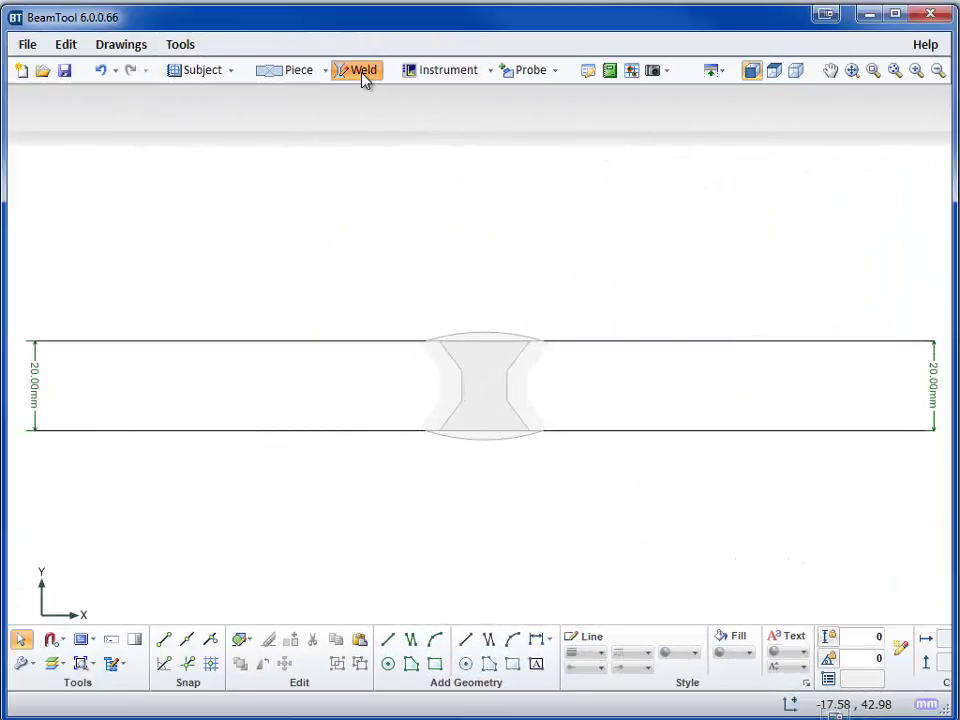
# - Change the weld type to V-Type Standard
pyautogui.click(363, 72)
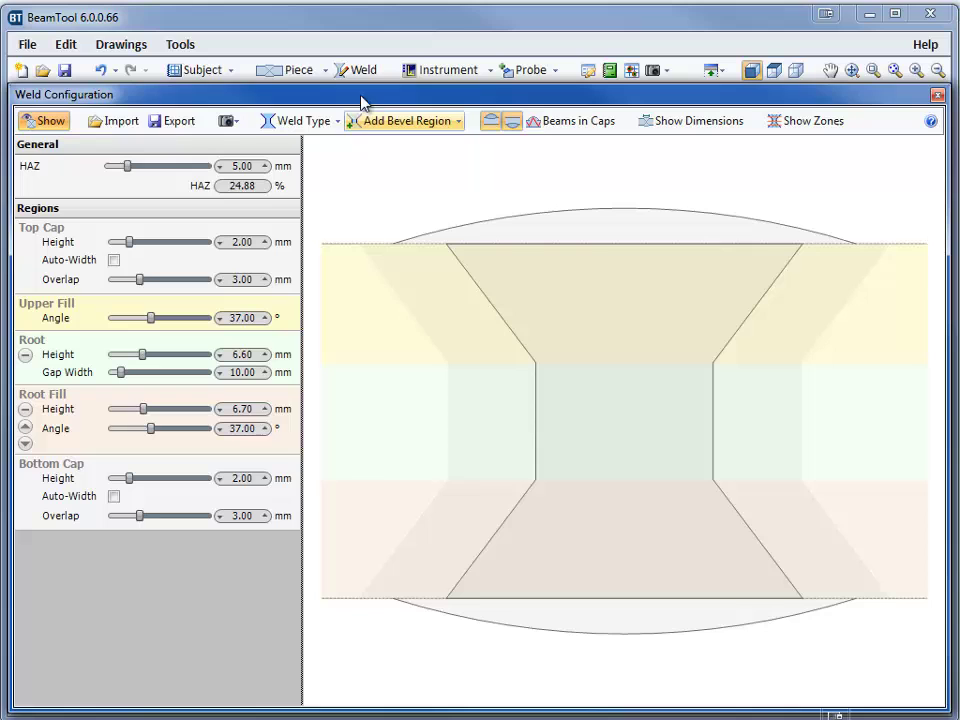
pyautogui.click(280, 121)
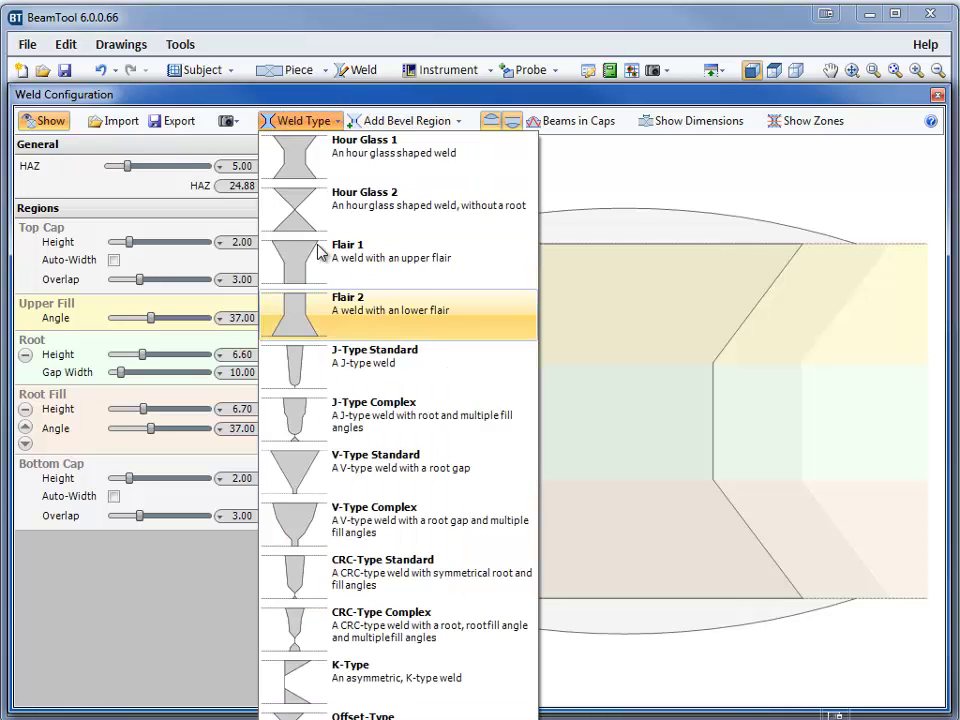
pyautogui.click(370, 479)
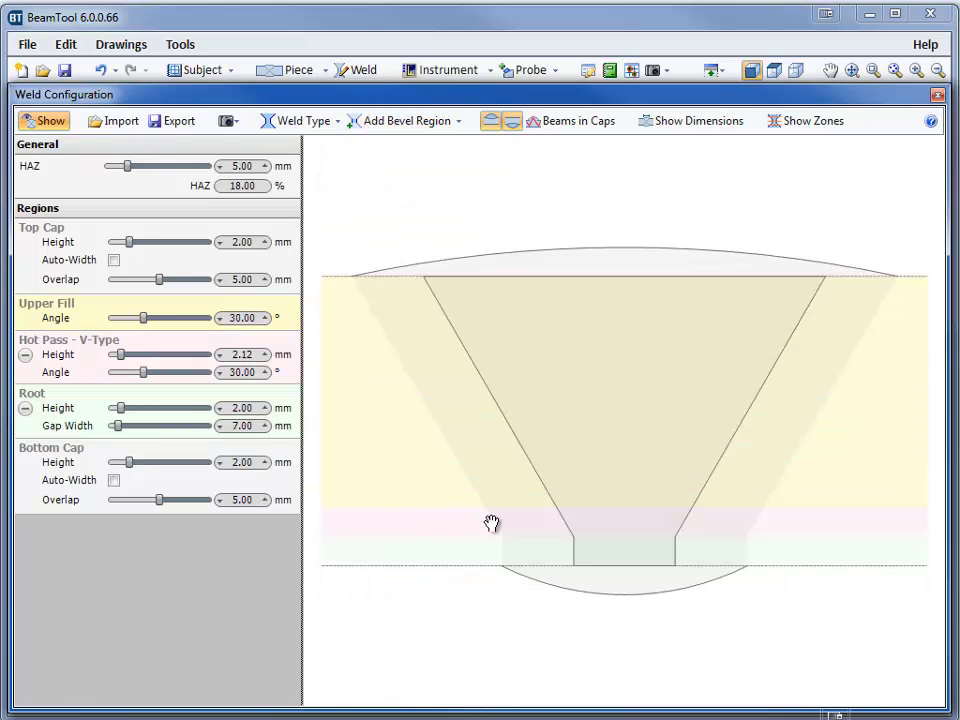
pyautogui.click(937, 94)
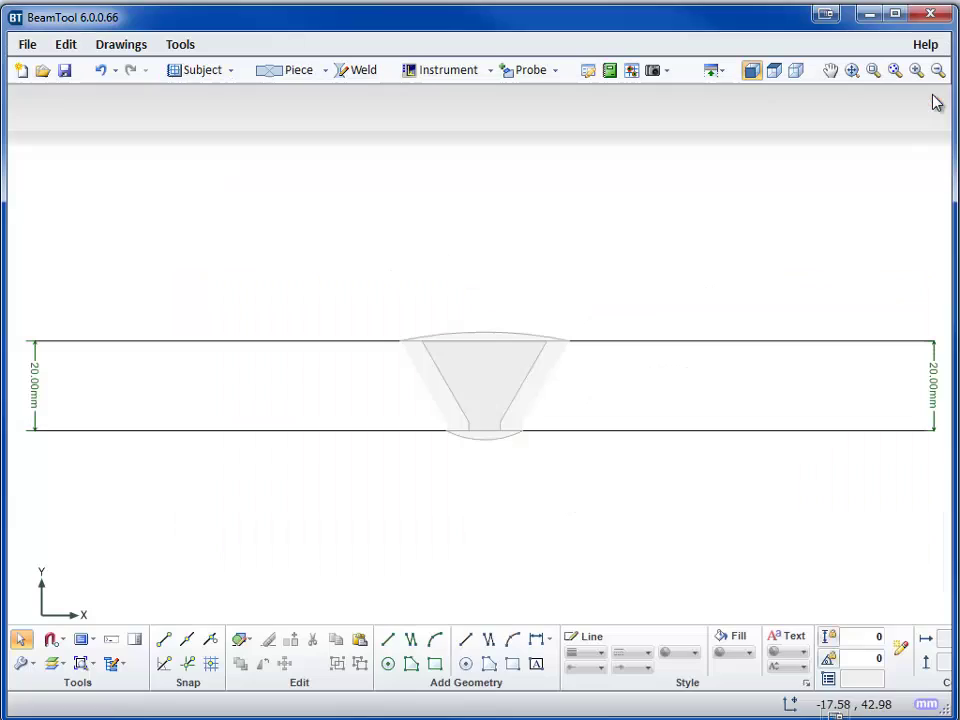
# - Add a backing bar about 5.58 mm thick under the plate
pyautogui.click(285, 72)
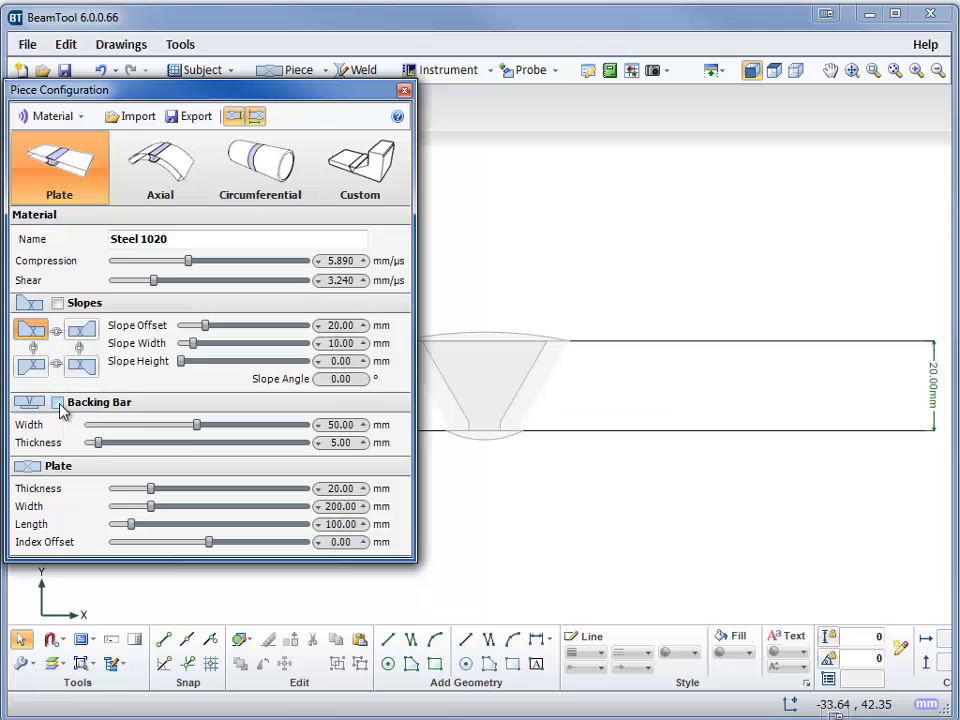
pyautogui.click(58, 403)
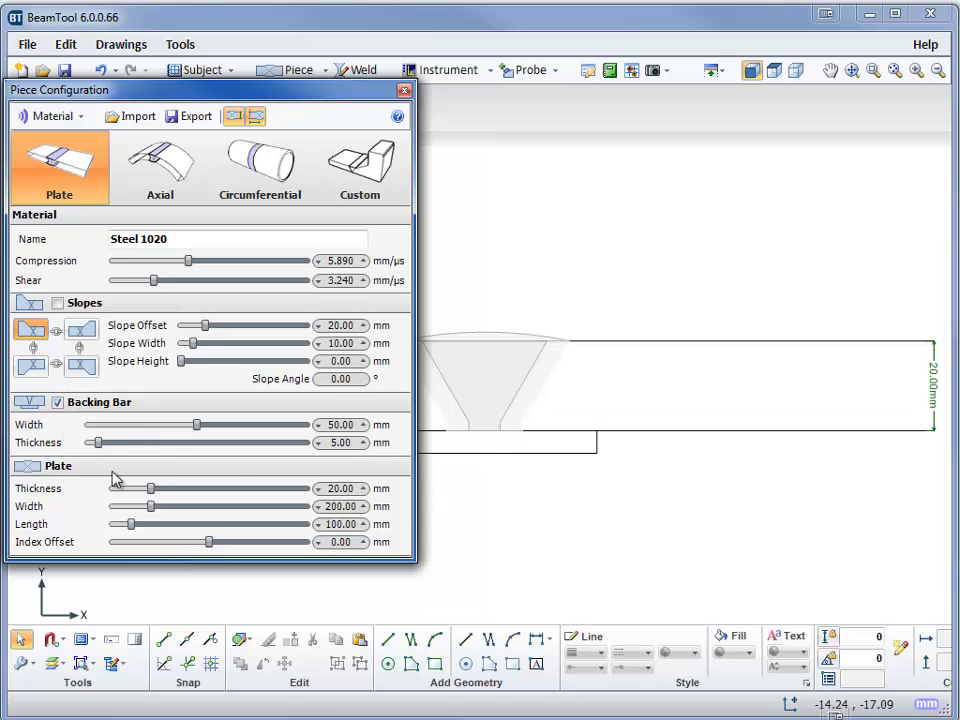
pyautogui.moveTo(96, 443); pyautogui.dragTo(101, 443)
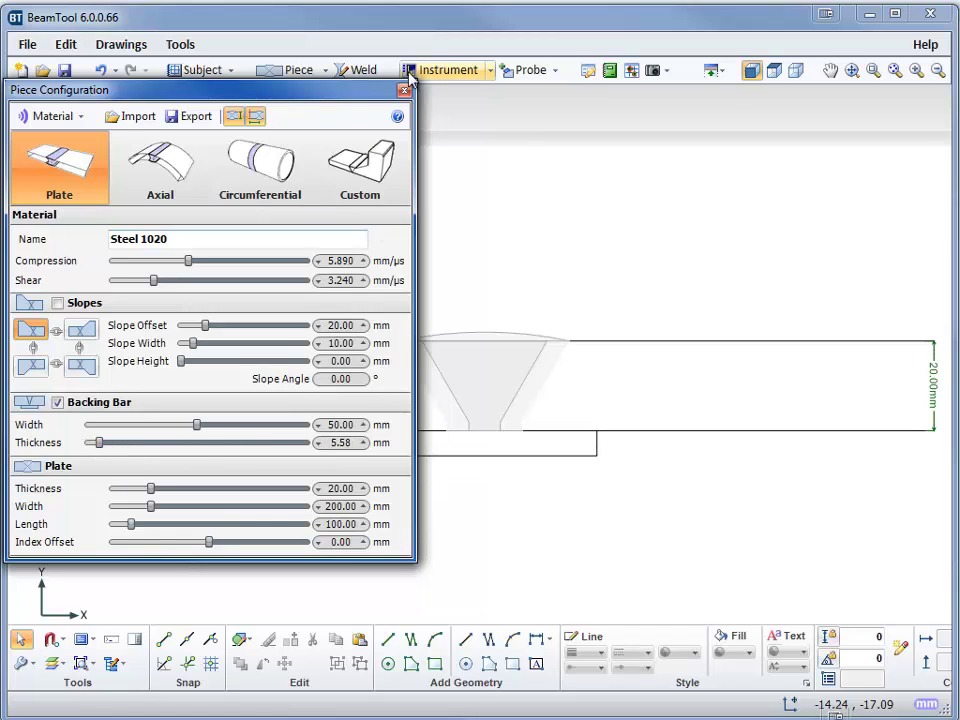
pyautogui.click(404, 90)
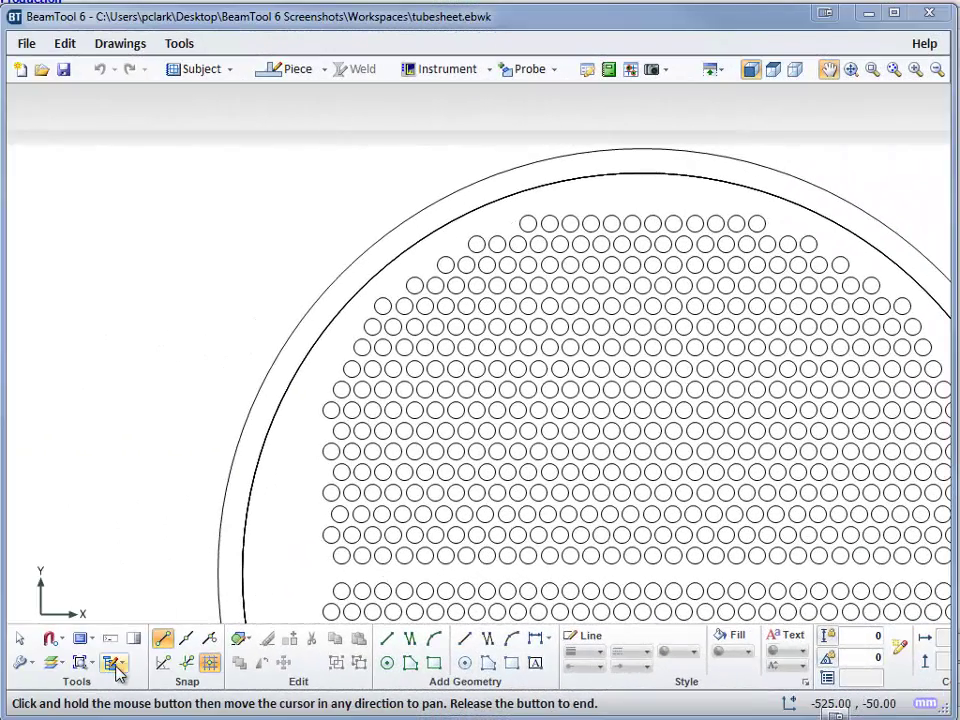
# - Tick six adjacent circles in the object tree and group them
pyautogui.click(117, 670)
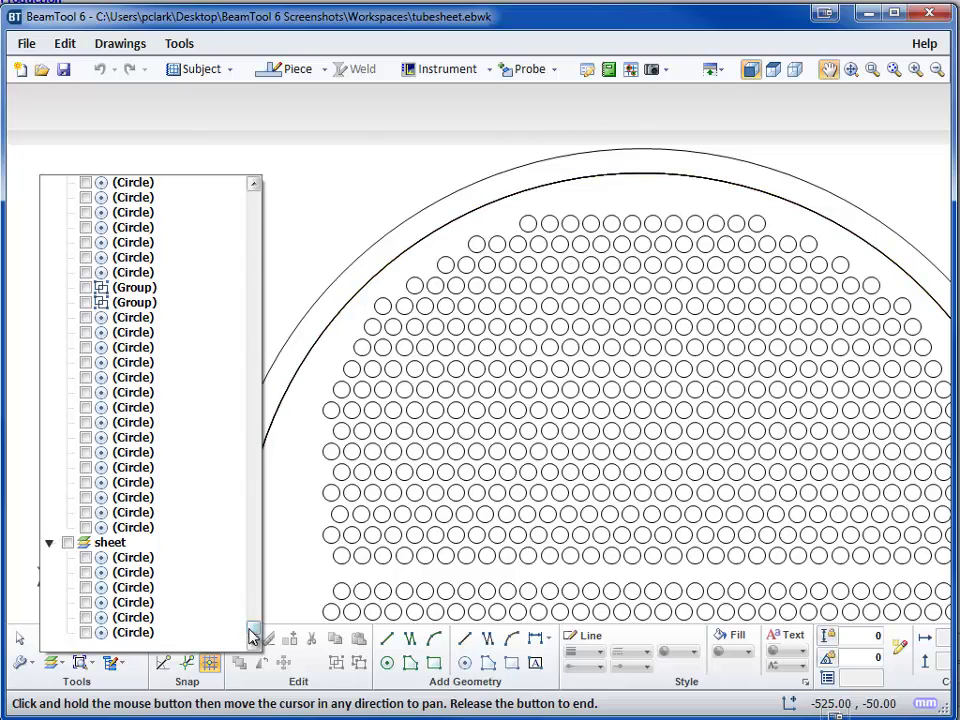
pyautogui.moveTo(253, 632); pyautogui.dragTo(251, 193)
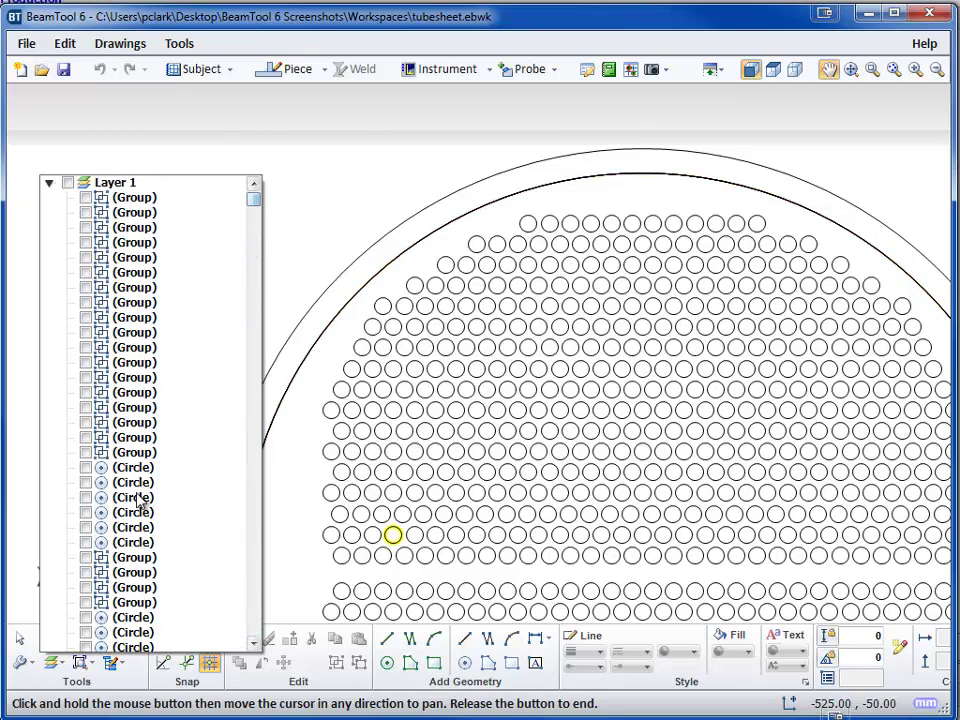
pyautogui.click(86, 542)
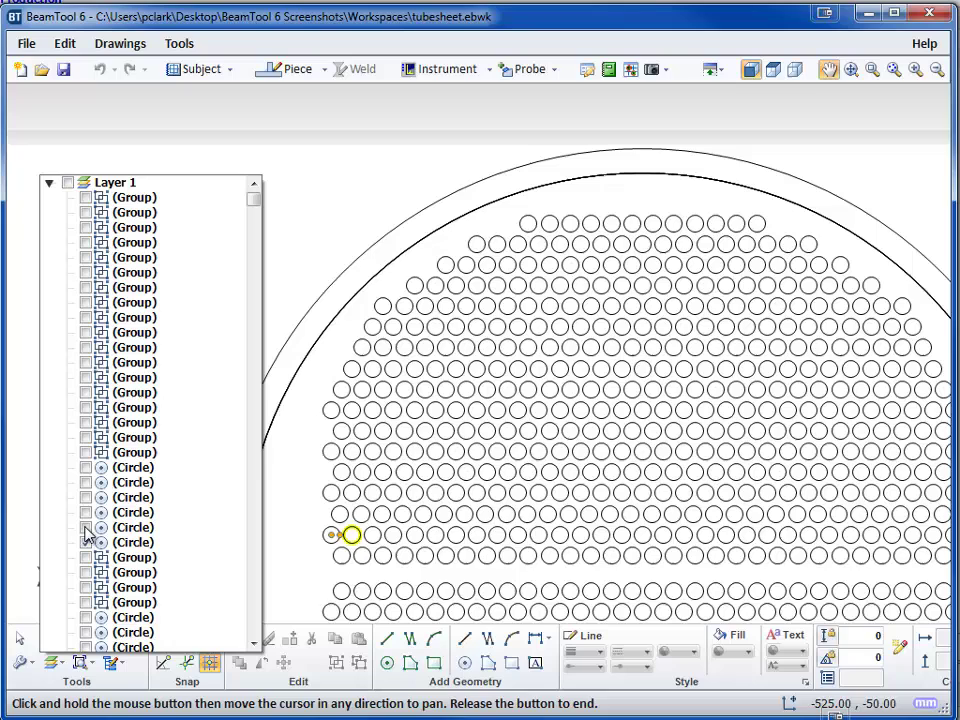
pyautogui.click(86, 512)
pyautogui.click(86, 497)
pyautogui.click(86, 482)
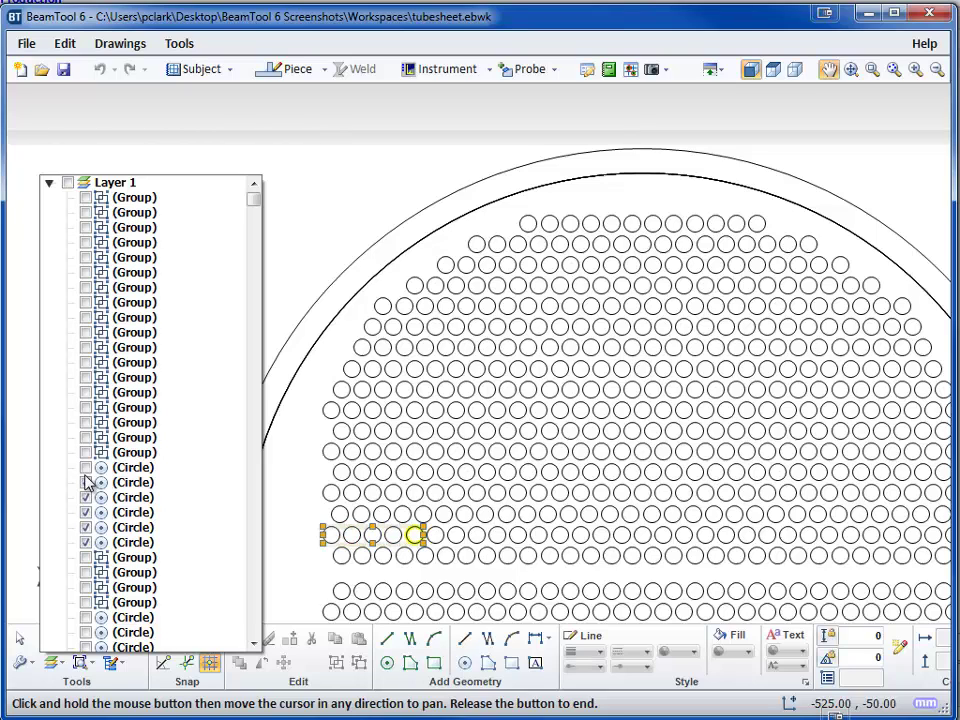
pyautogui.press('Escape')
pyautogui.rightClick(322, 545)
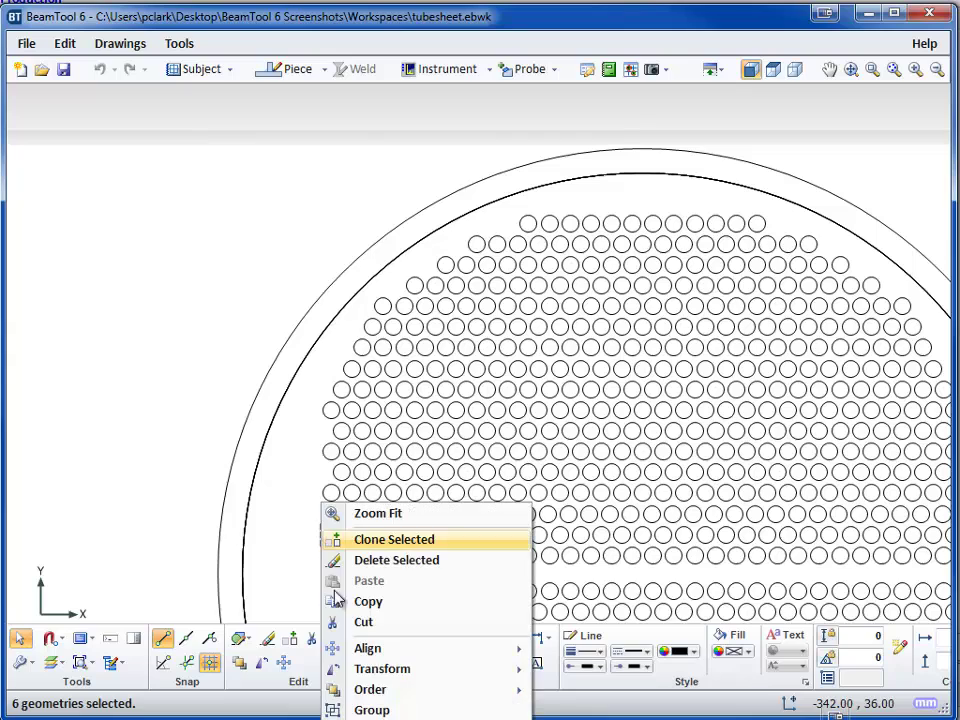
pyautogui.click(377, 711)
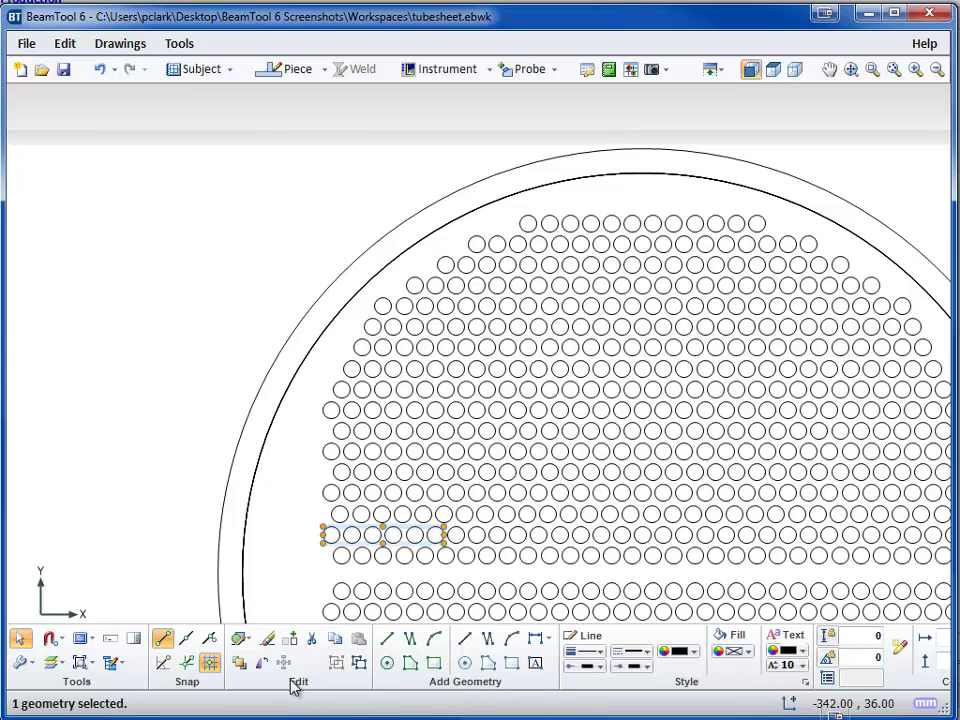
# - Rotate the group counter-clockwise to vertical, then back to horizontal
pyautogui.click(261, 664)
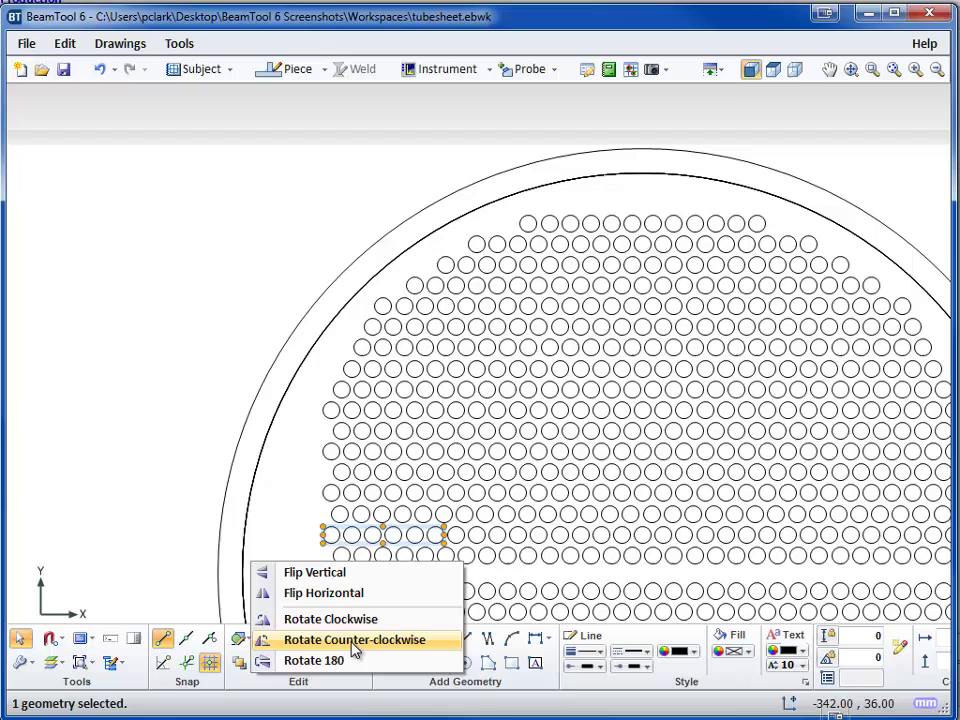
pyautogui.click(356, 640)
pyautogui.click(257, 668)
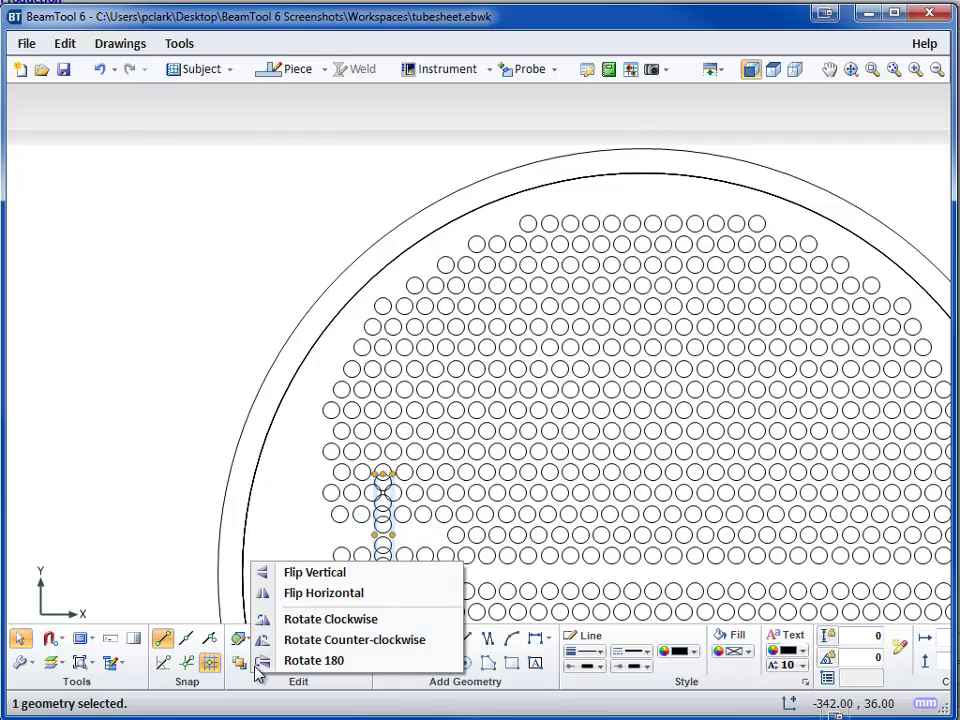
pyautogui.click(320, 639)
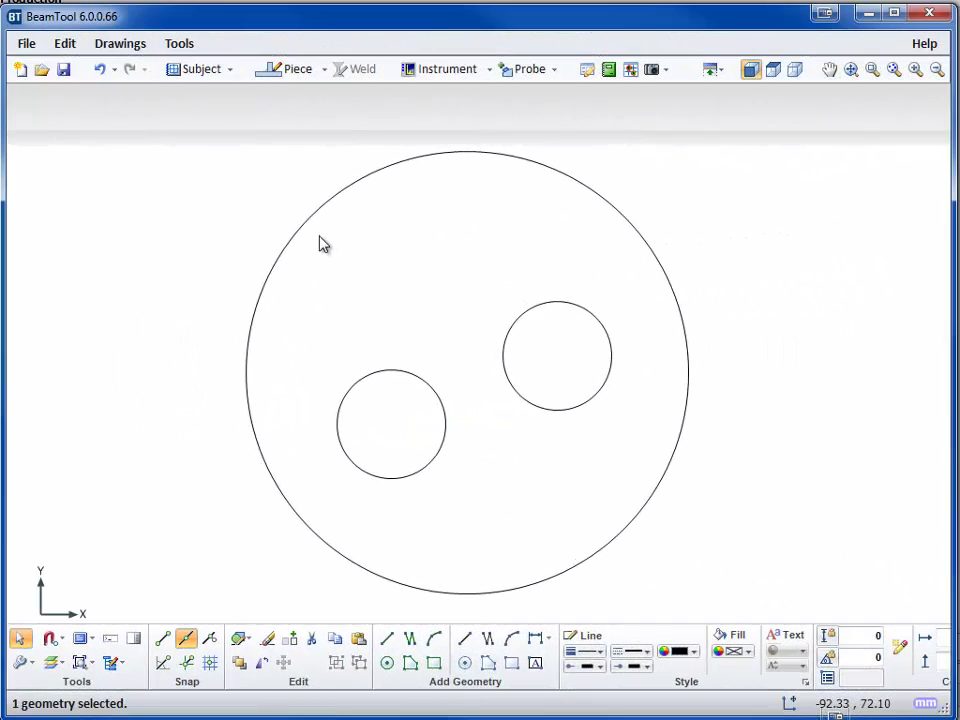
# - Align the two inner circles to the same middle height
pyautogui.moveTo(320, 238); pyautogui.dragTo(623, 512)
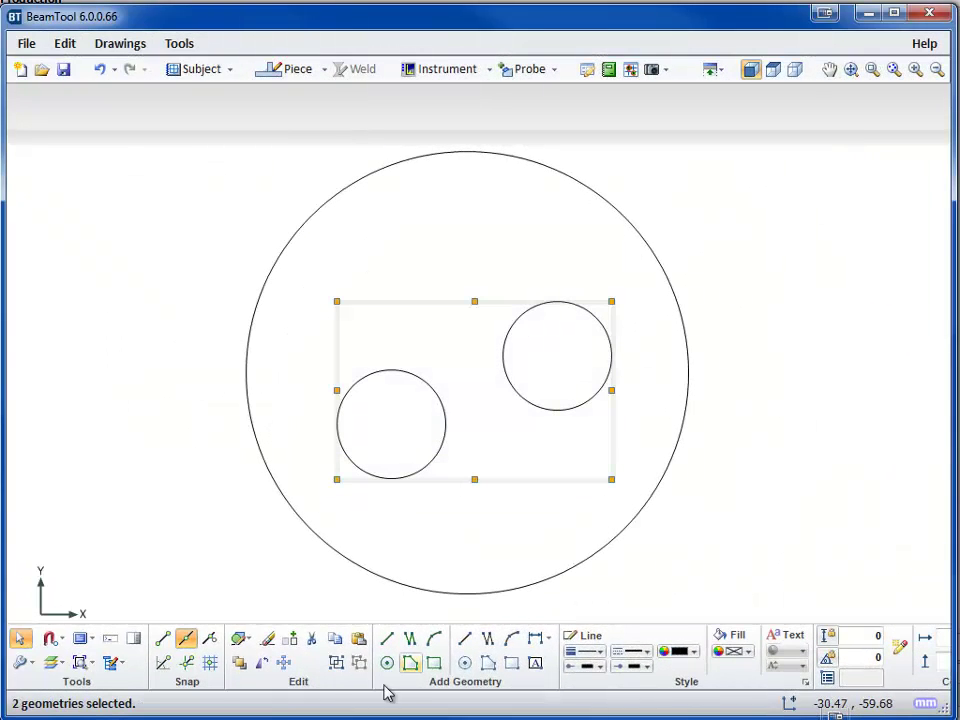
pyautogui.click(282, 664)
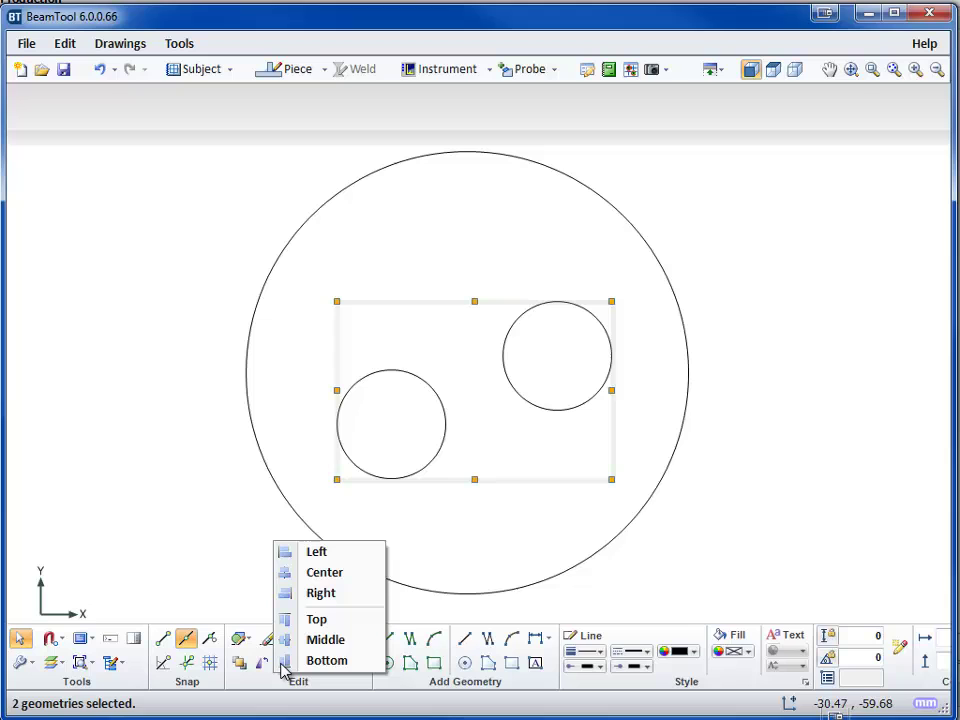
pyautogui.click(318, 640)
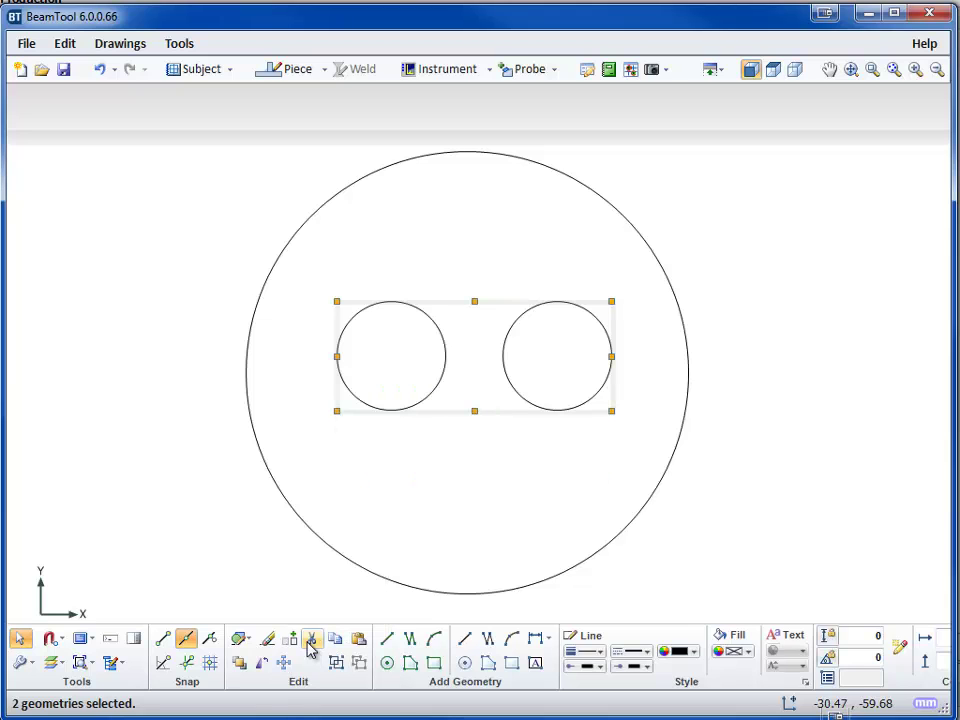
# - Centre both inner circles vertically on the large outer circle with Align Middle
pyautogui.click(249, 410)
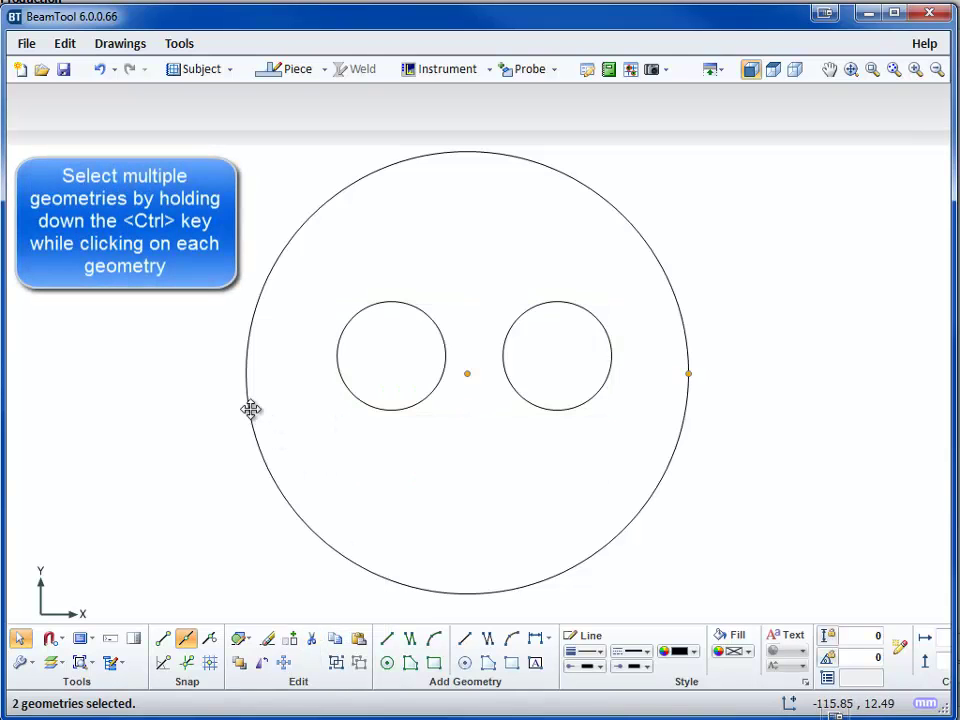
pyautogui.keyDown('ctrl'); pyautogui.click(349, 327); pyautogui.keyUp('ctrl')
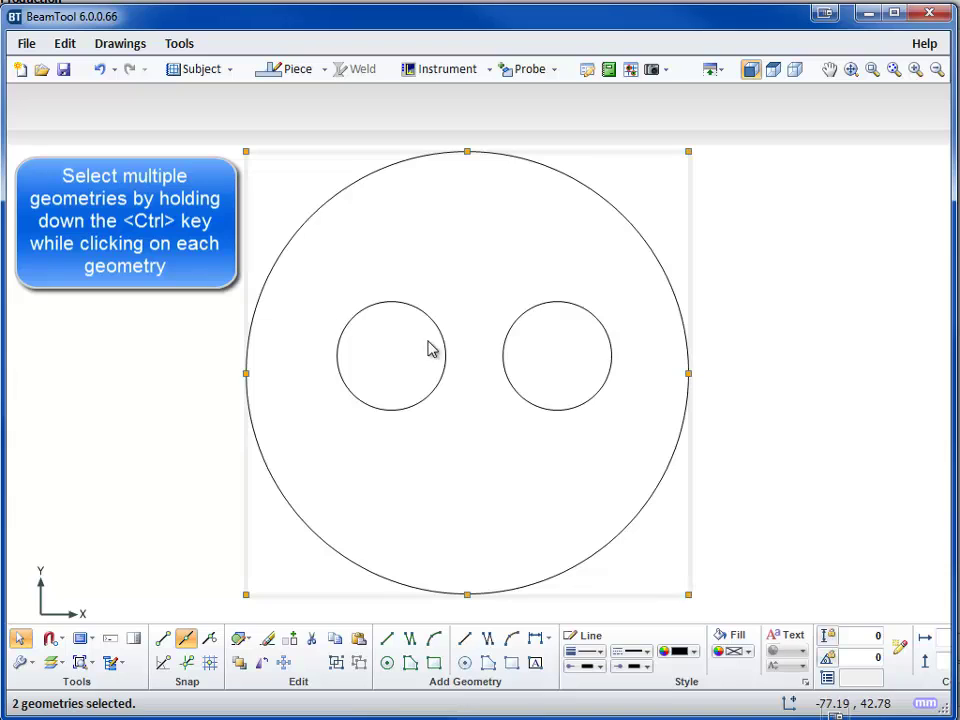
pyautogui.keyDown('ctrl'); pyautogui.click(503, 358); pyautogui.keyUp('ctrl')
pyautogui.click(284, 664)
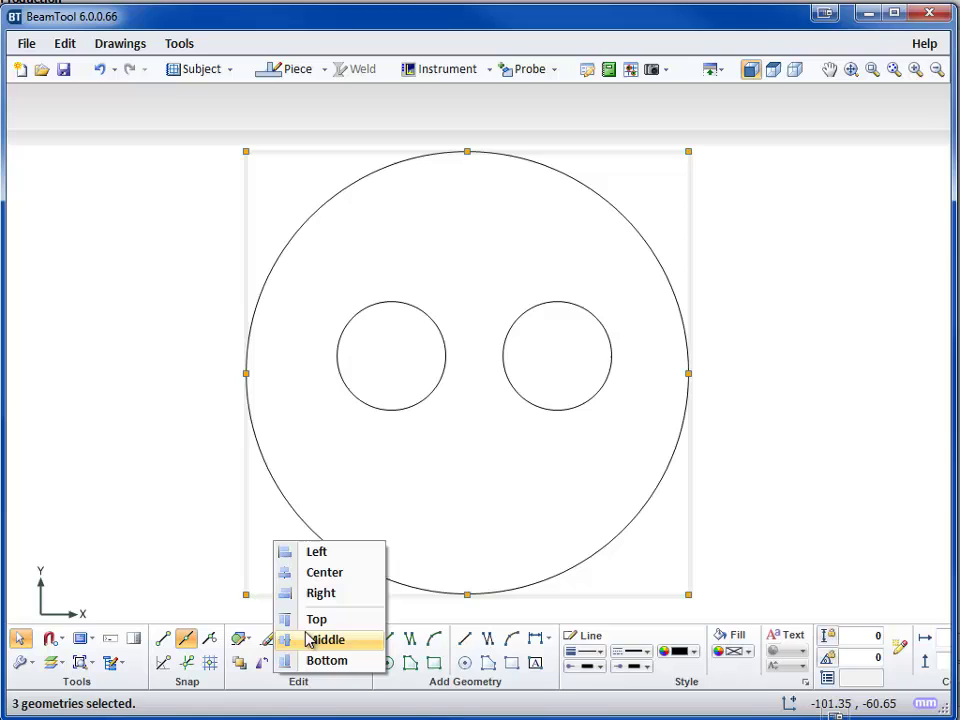
pyautogui.click(310, 644)
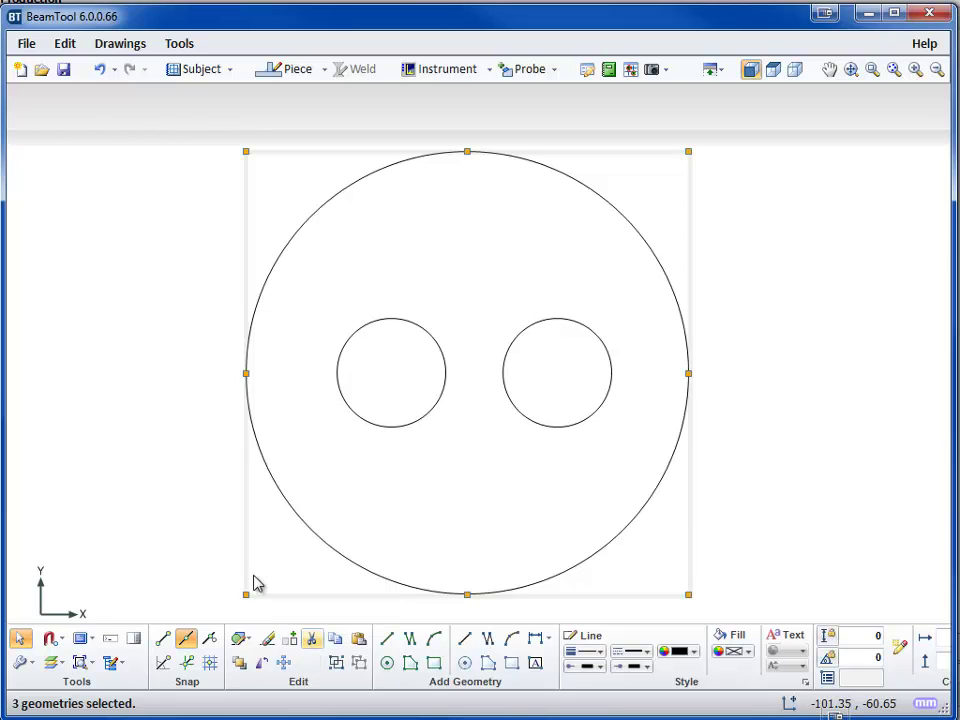
# - Rotate the circles clockwise into a vertical stack, then back side by side
pyautogui.click(258, 665)
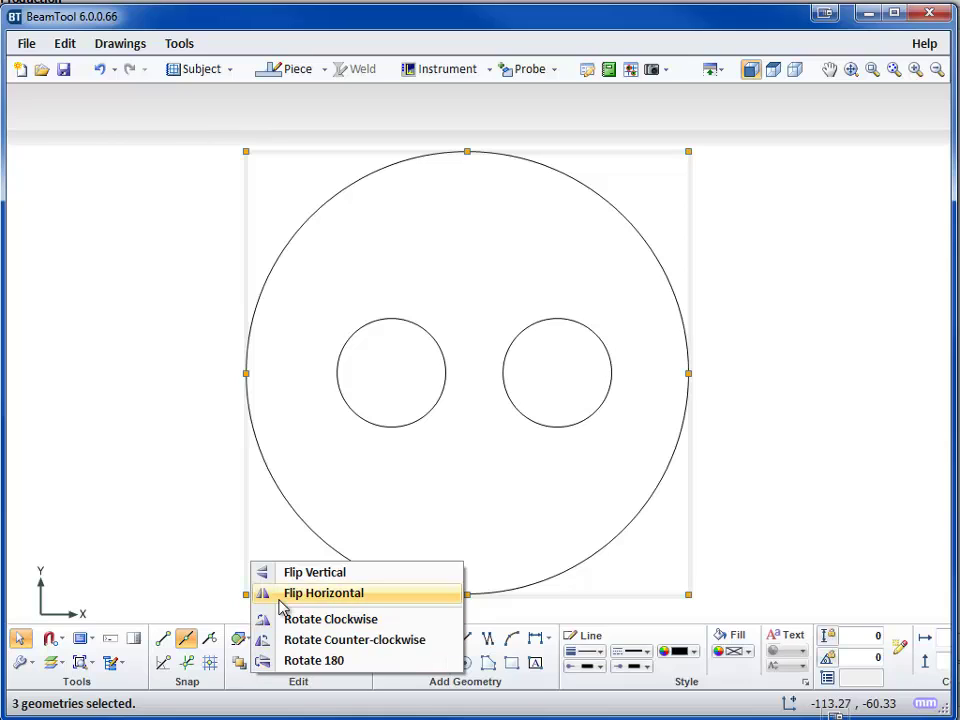
pyautogui.click(283, 621)
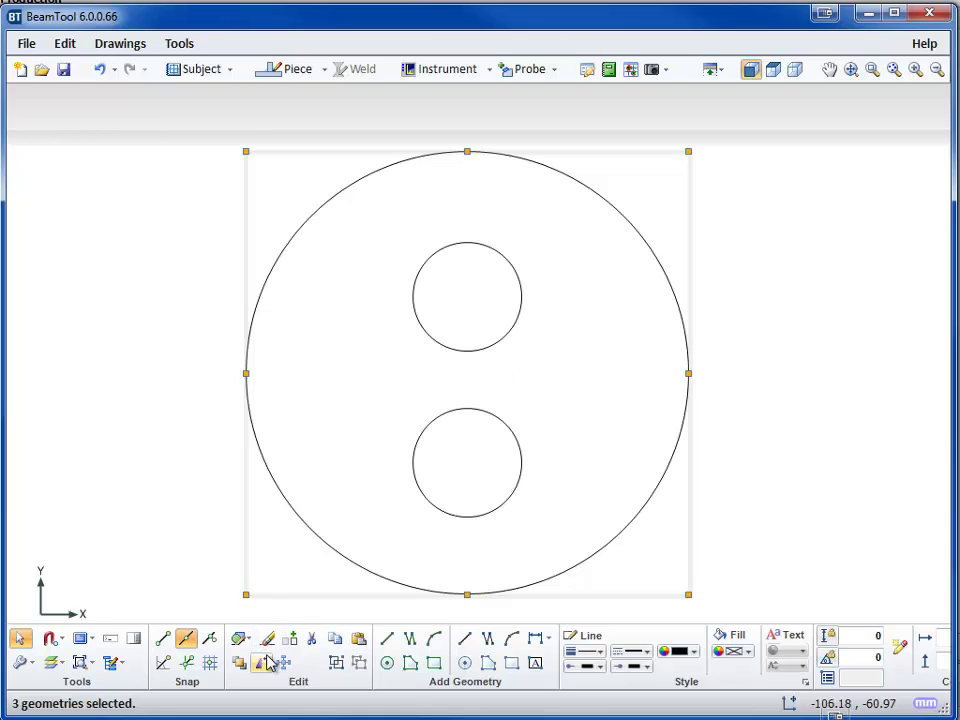
pyautogui.click(270, 666)
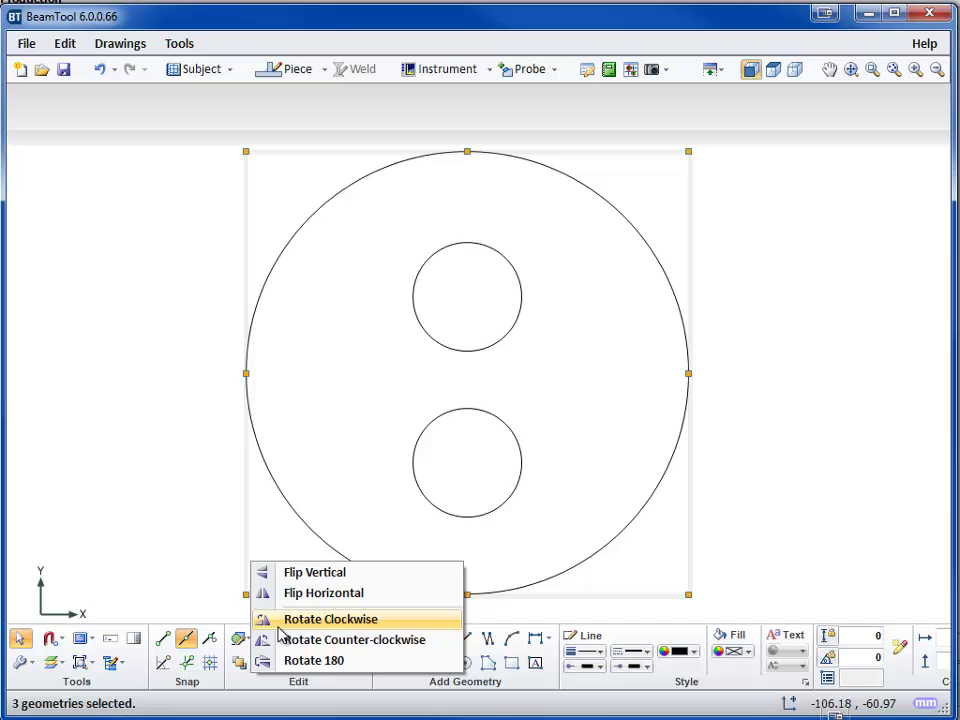
pyautogui.click(279, 627)
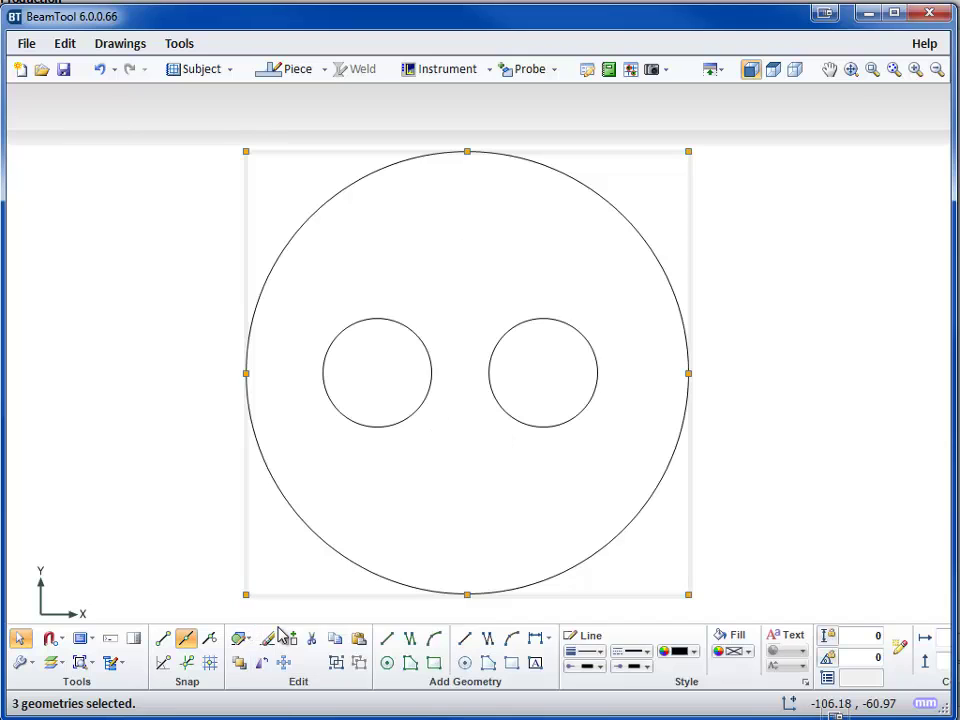
pyautogui.click(240, 664)
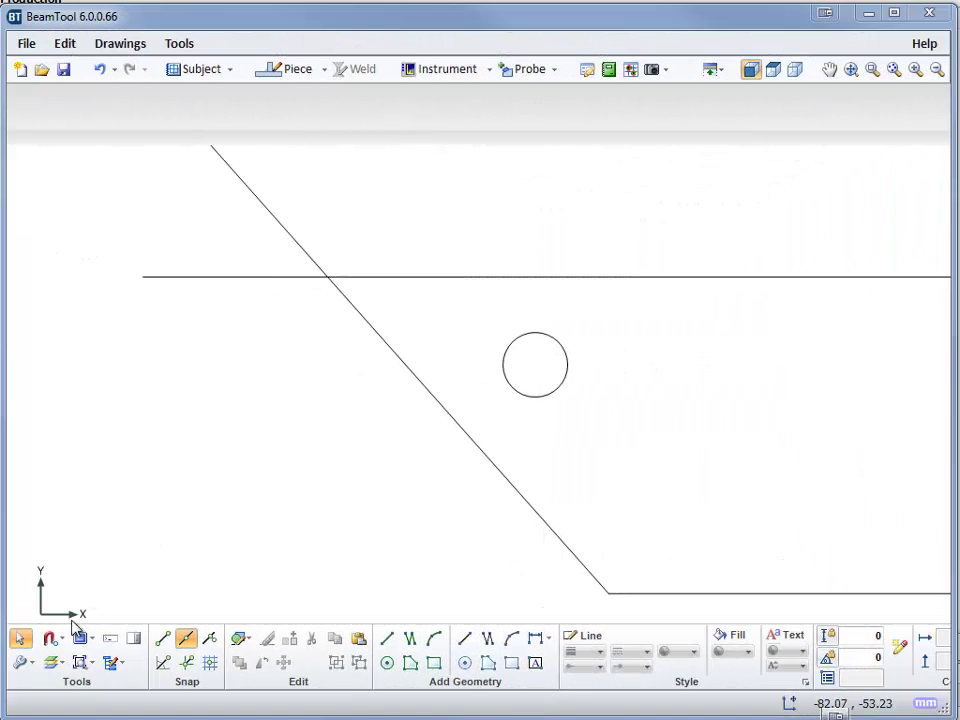
# - Trim the left horizontal stub and upper diagonal extension, then go back to the Select tool
pyautogui.click(24, 665)
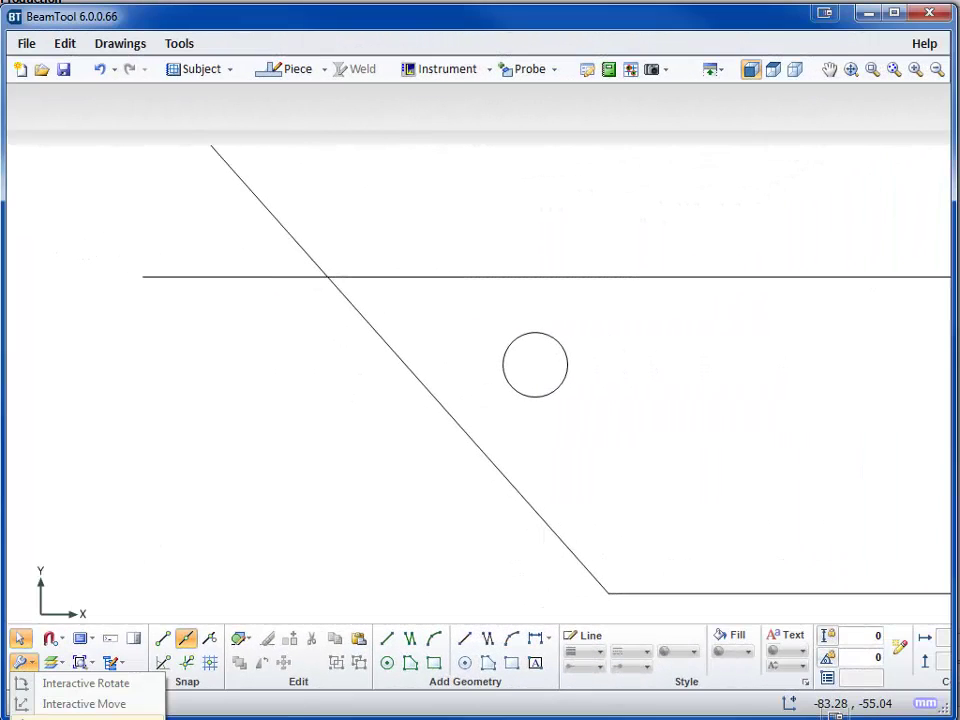
pyautogui.click(80, 716)
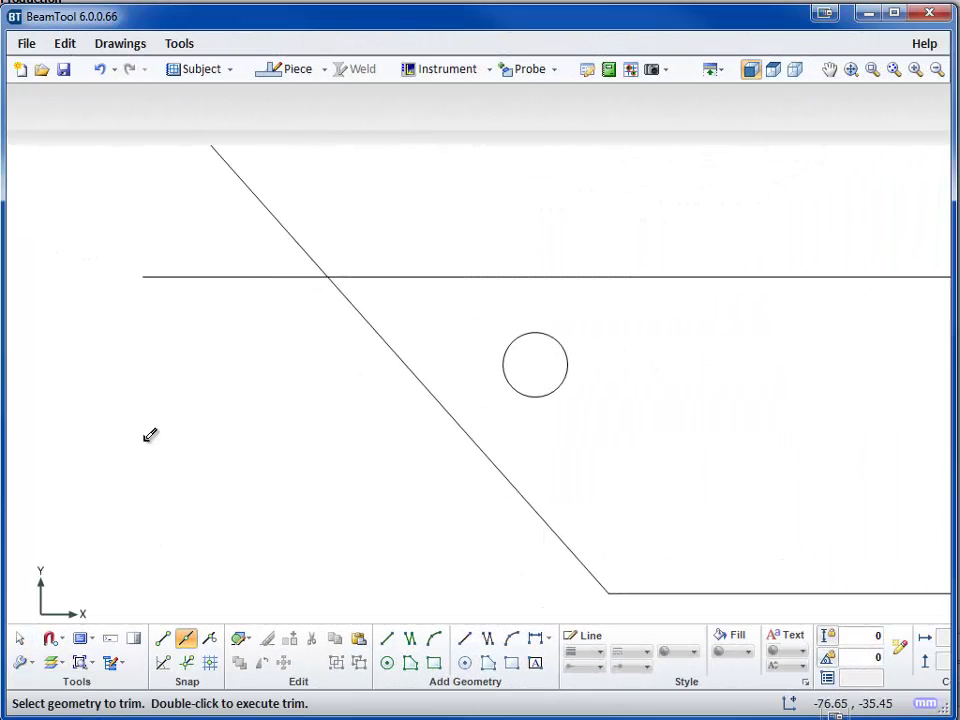
pyautogui.doubleClick(222, 277)
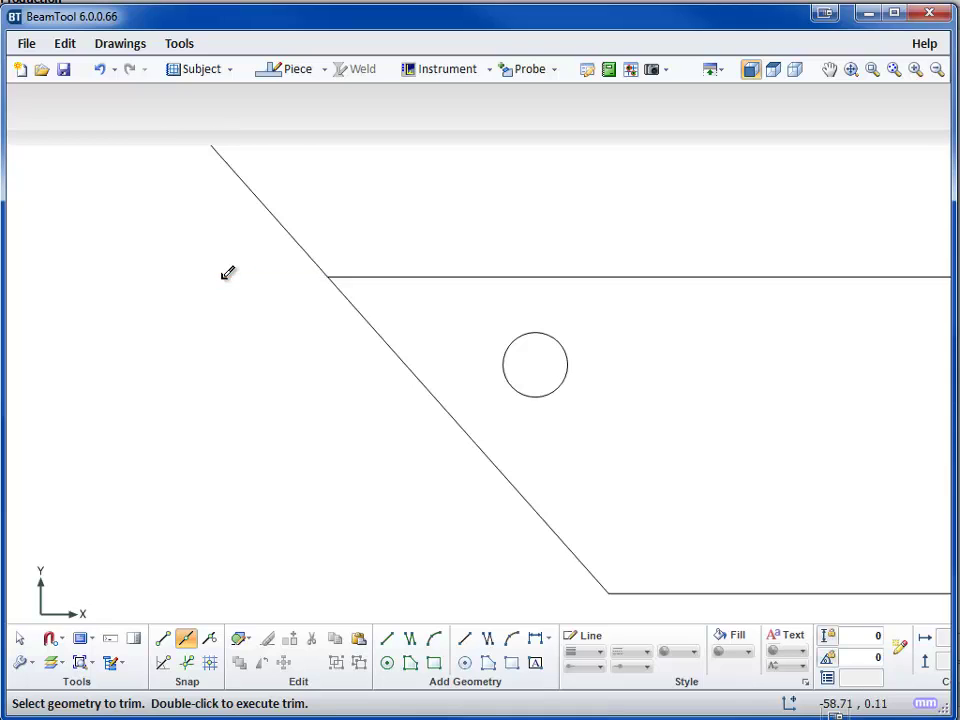
pyautogui.doubleClick(282, 208)
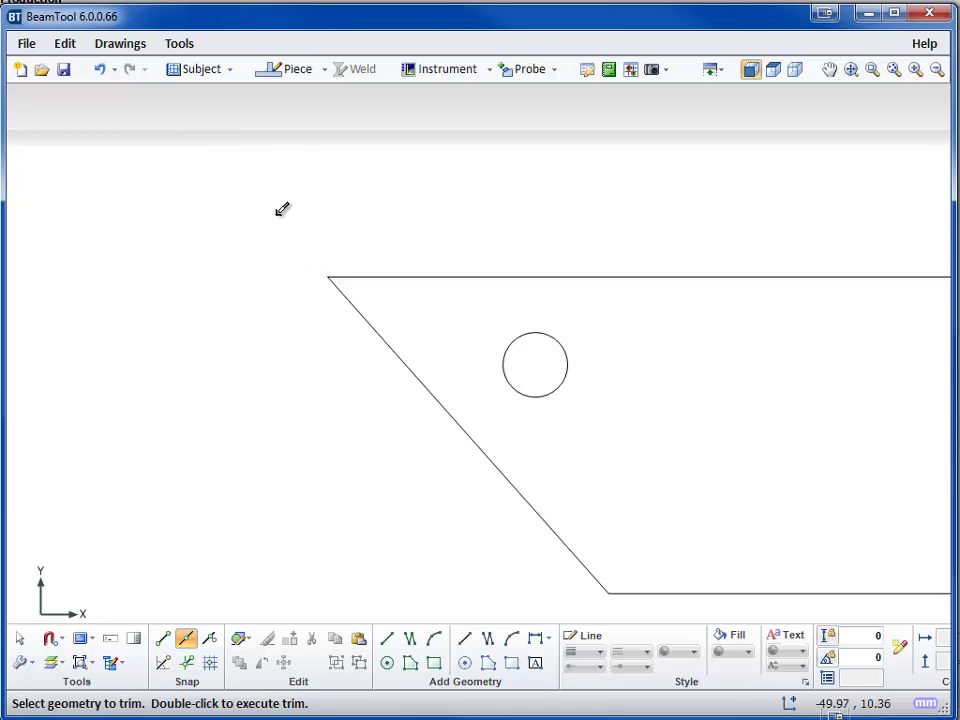
pyautogui.click(24, 663)
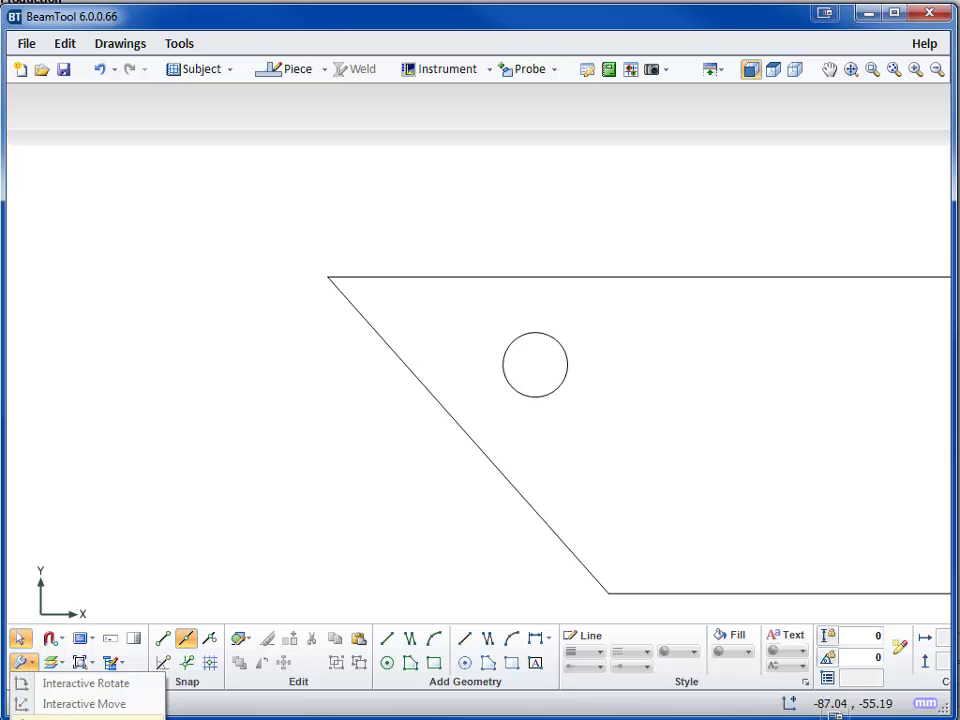
pyautogui.click(365, 570)
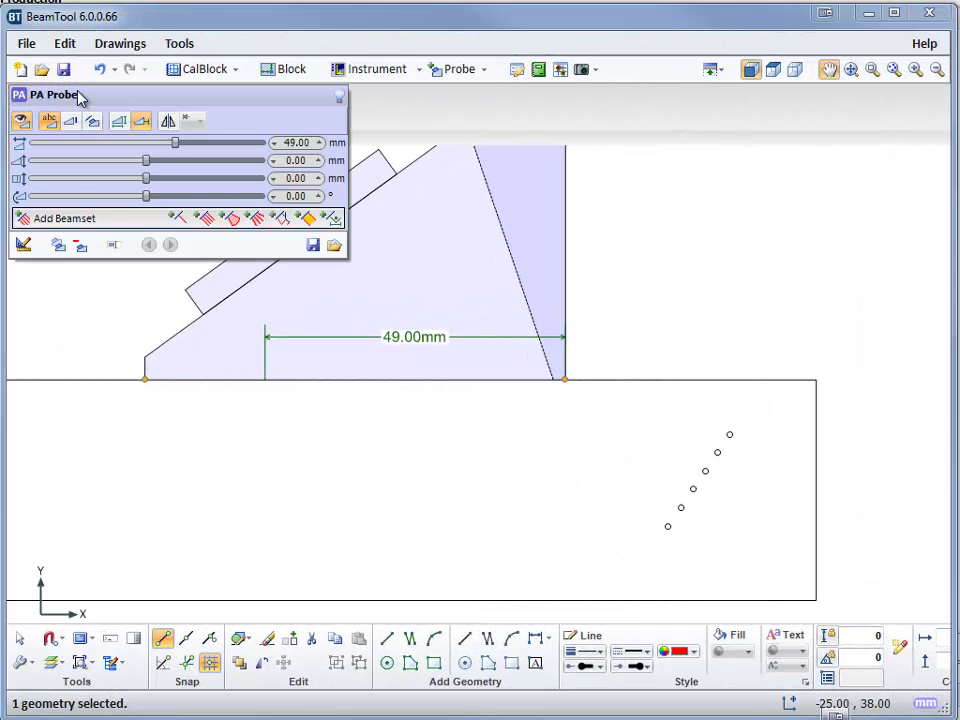
# - Add a Full Matrix Capture beamset to the PA Probe and dismiss its settings dialog
pyautogui.click(68, 218)
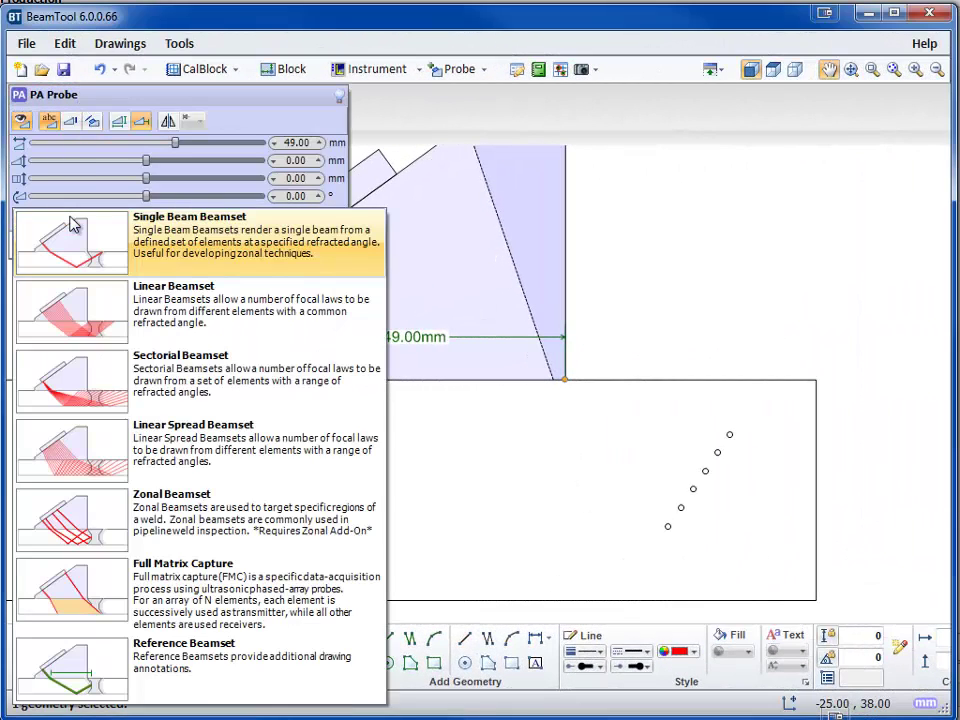
pyautogui.click(86, 580)
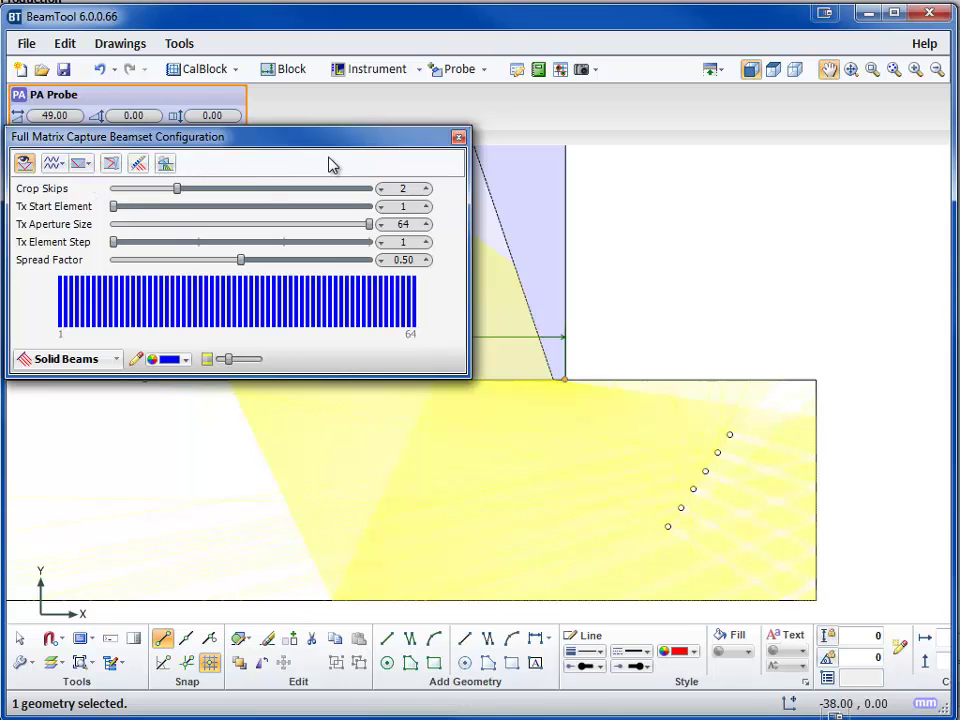
pyautogui.moveTo(308, 147)
pyautogui.mouseDown()
pyautogui.moveTo(312, 405)
pyautogui.moveTo(326, 409)
pyautogui.moveTo(315, 484)
pyautogui.mouseUp()
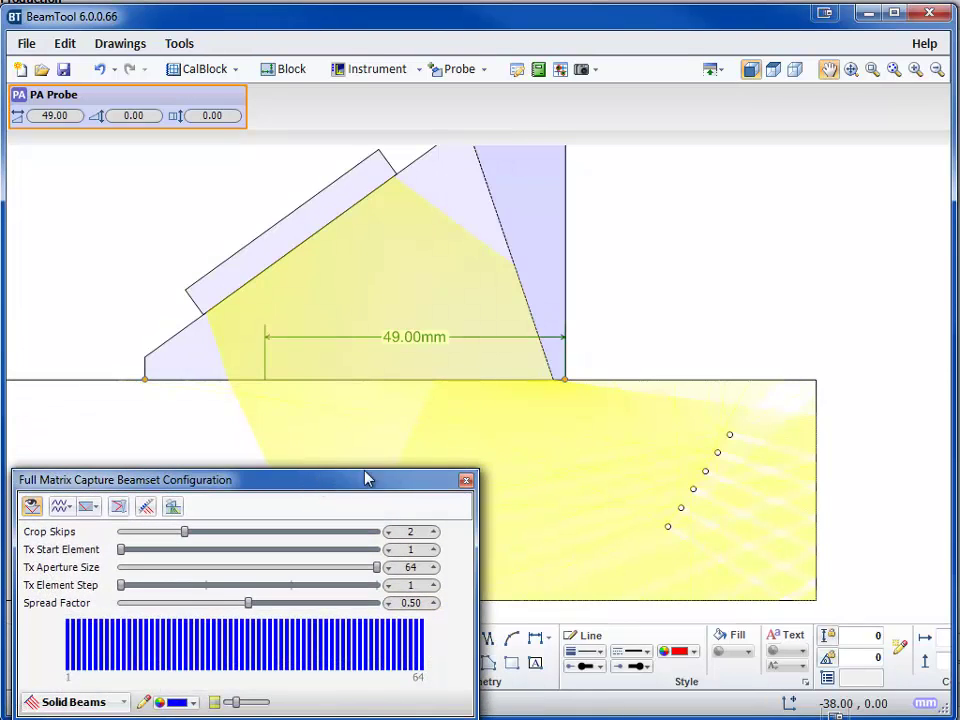
pyautogui.click(466, 481)
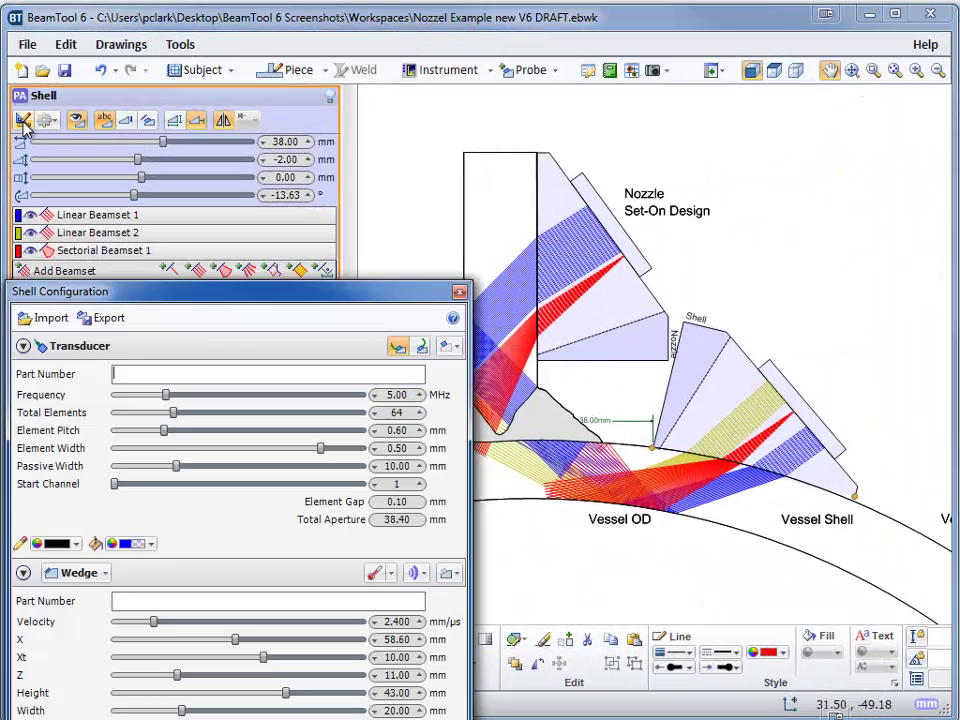
pyautogui.moveTo(154, 293)
pyautogui.mouseDown()
pyautogui.moveTo(155, 120)
pyautogui.moveTo(166, 98)
pyautogui.mouseUp()
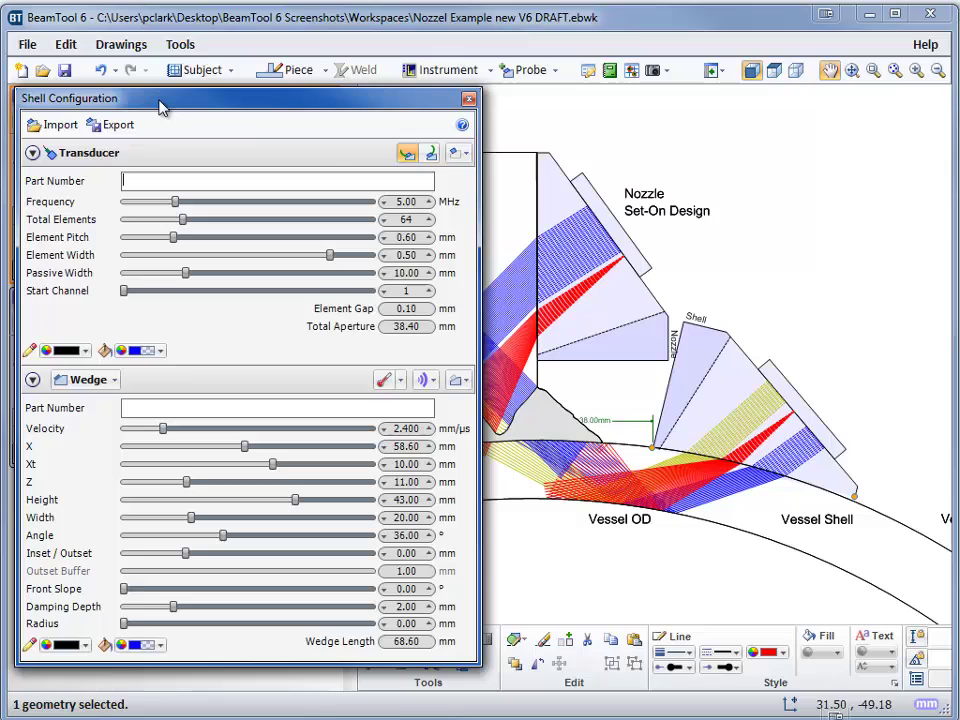
pyautogui.click(466, 154)
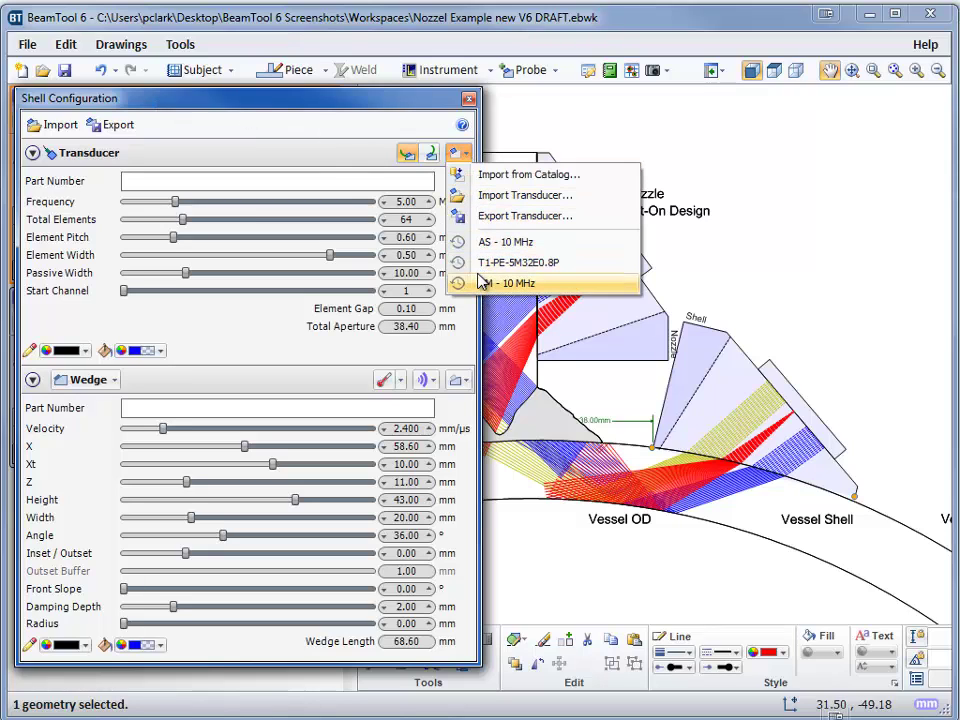
pyautogui.click(458, 380)
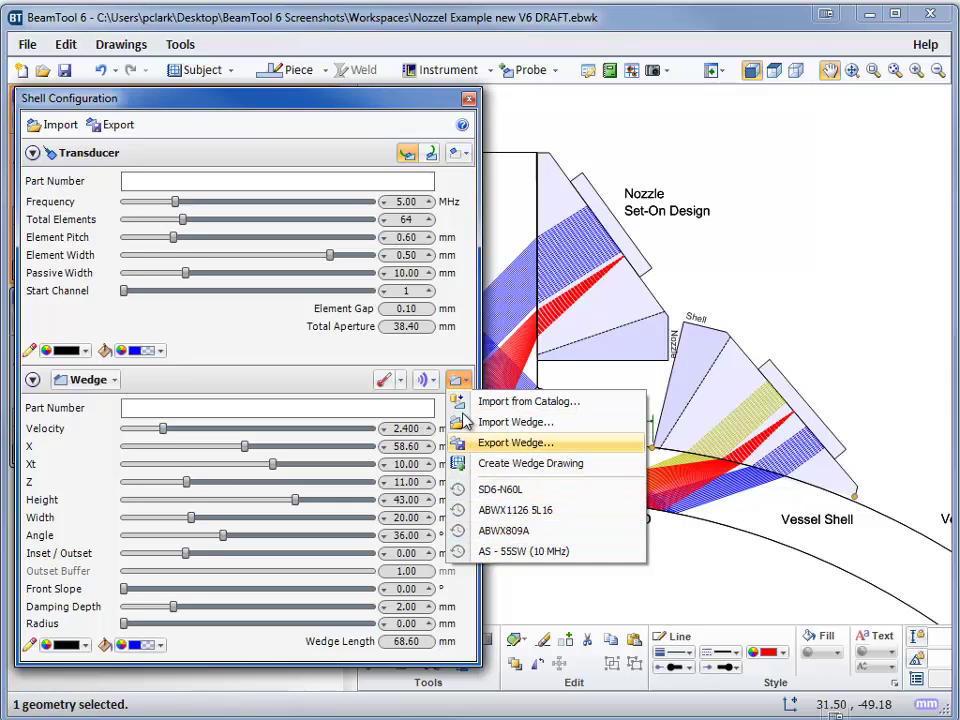
pyautogui.click(467, 103)
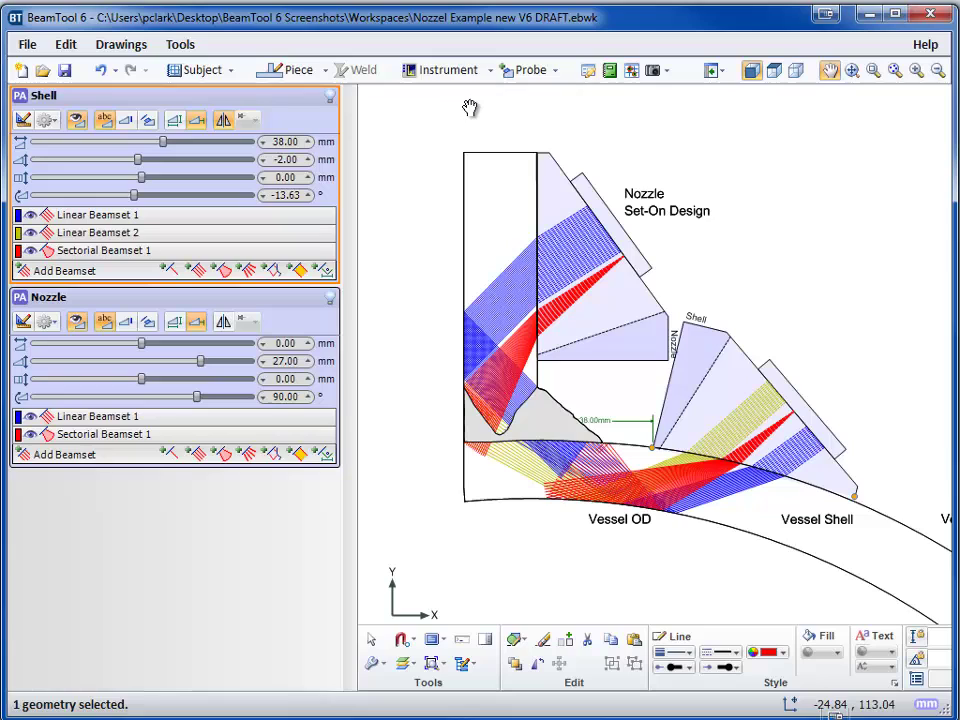
pyautogui.click(490, 71)
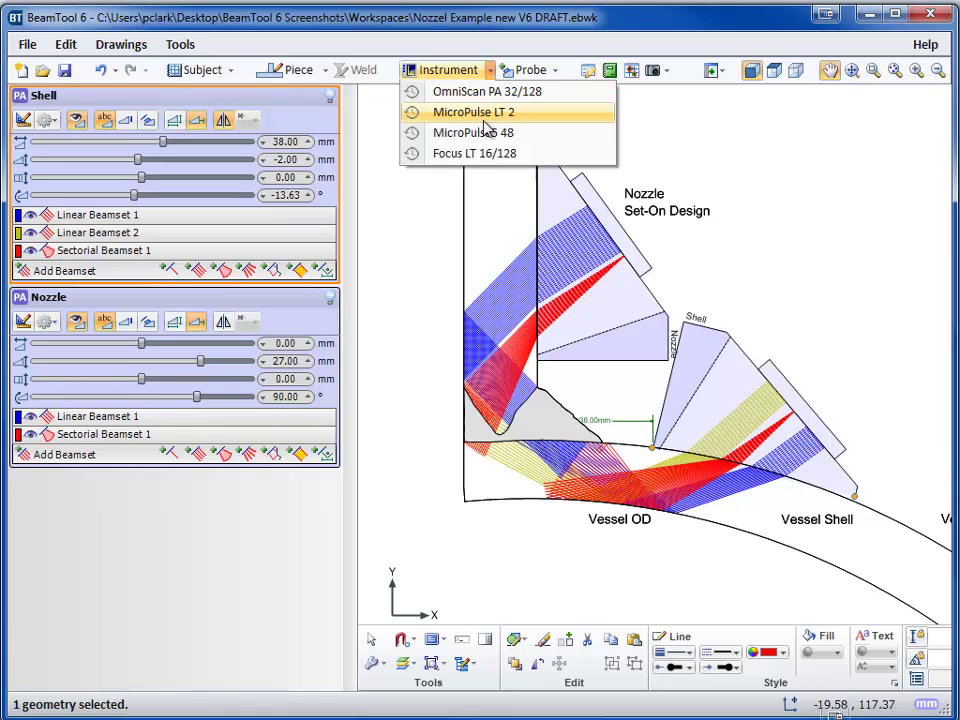
pyautogui.click(447, 155)
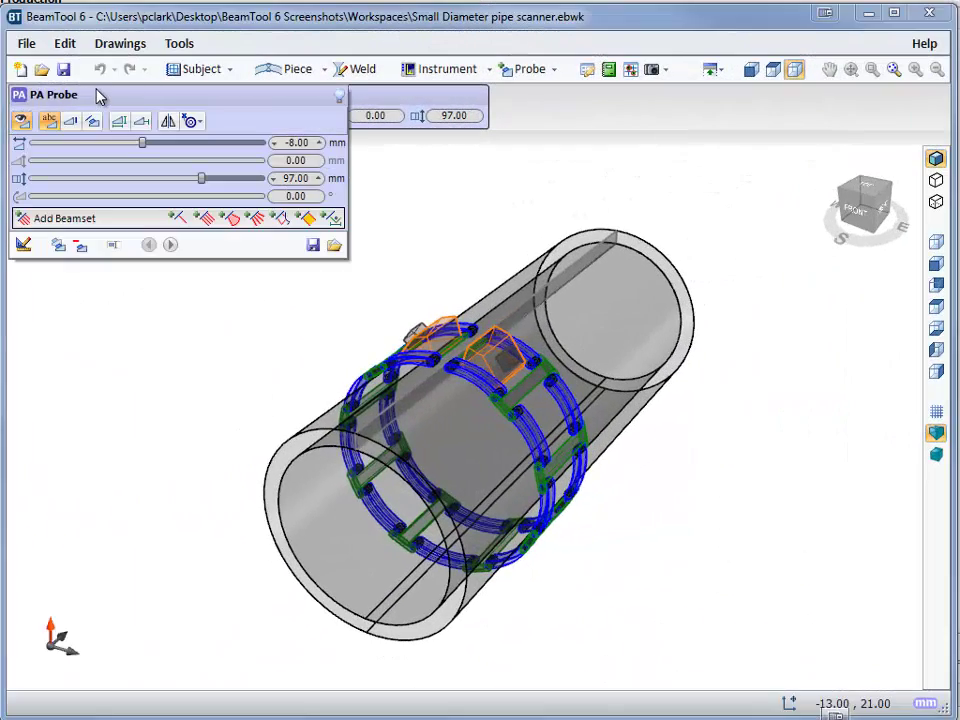
# - Expand the second PA Probe, then set the probe bar layout to Full and then Side
pyautogui.click(407, 93)
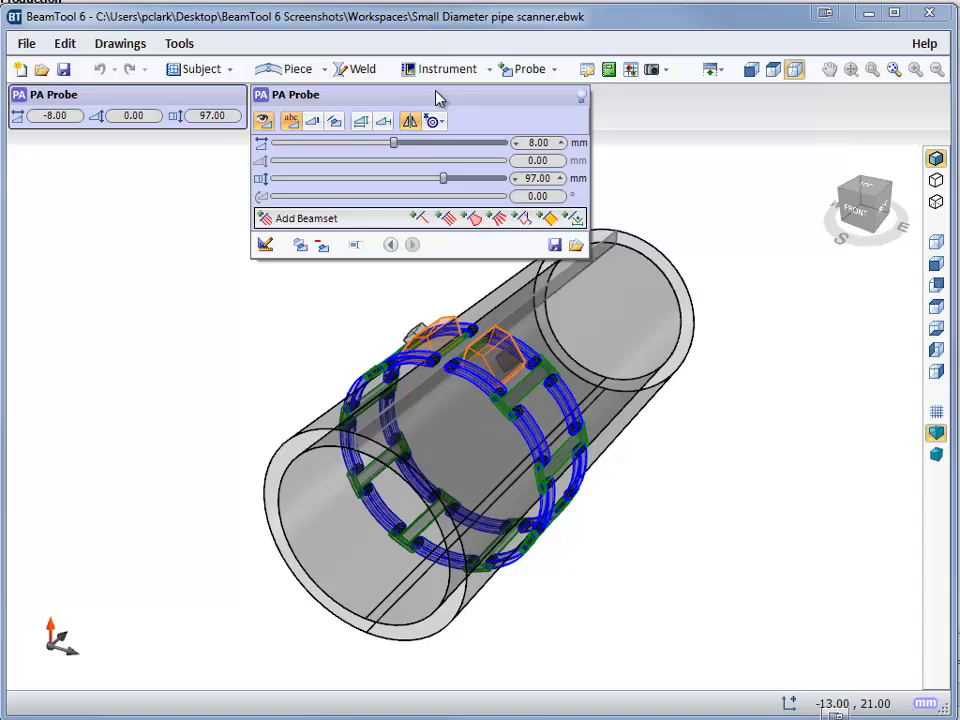
pyautogui.click(712, 69)
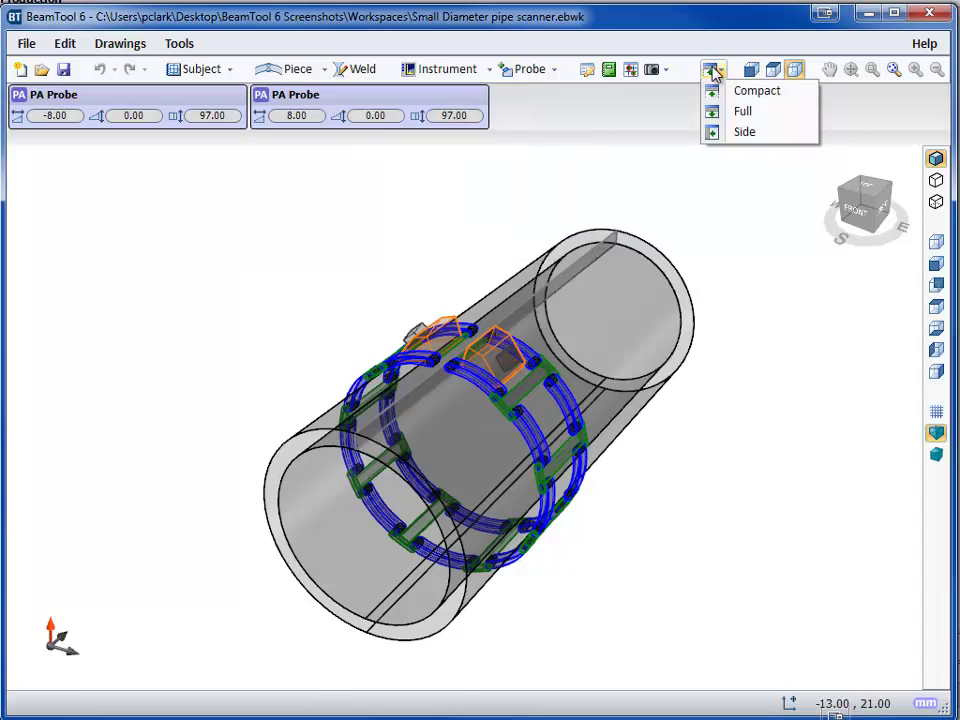
pyautogui.click(742, 112)
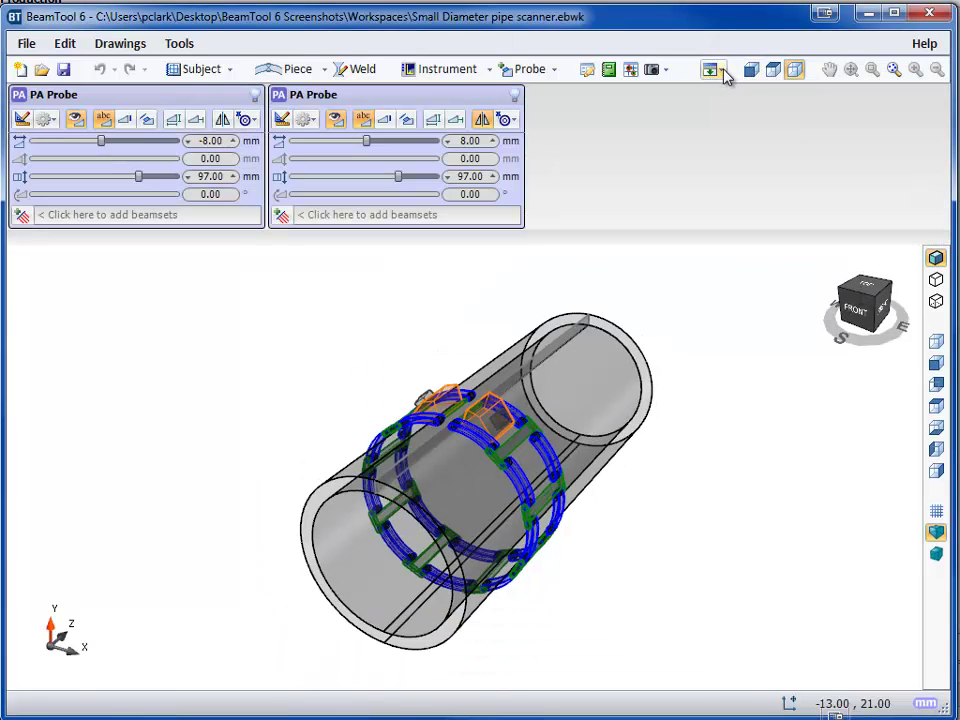
pyautogui.click(723, 71)
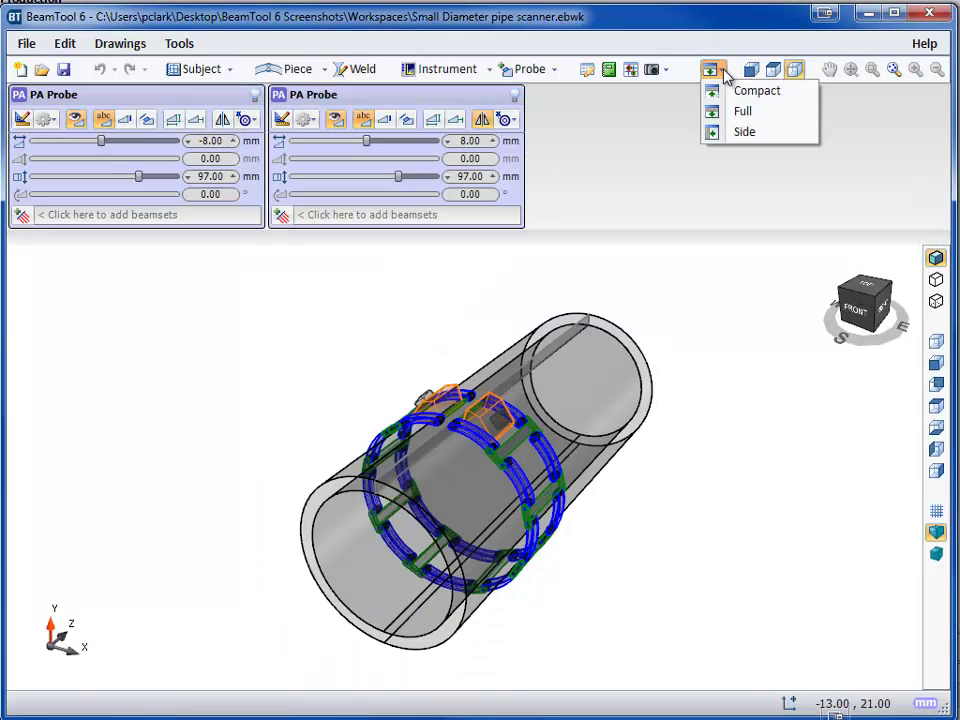
pyautogui.click(745, 133)
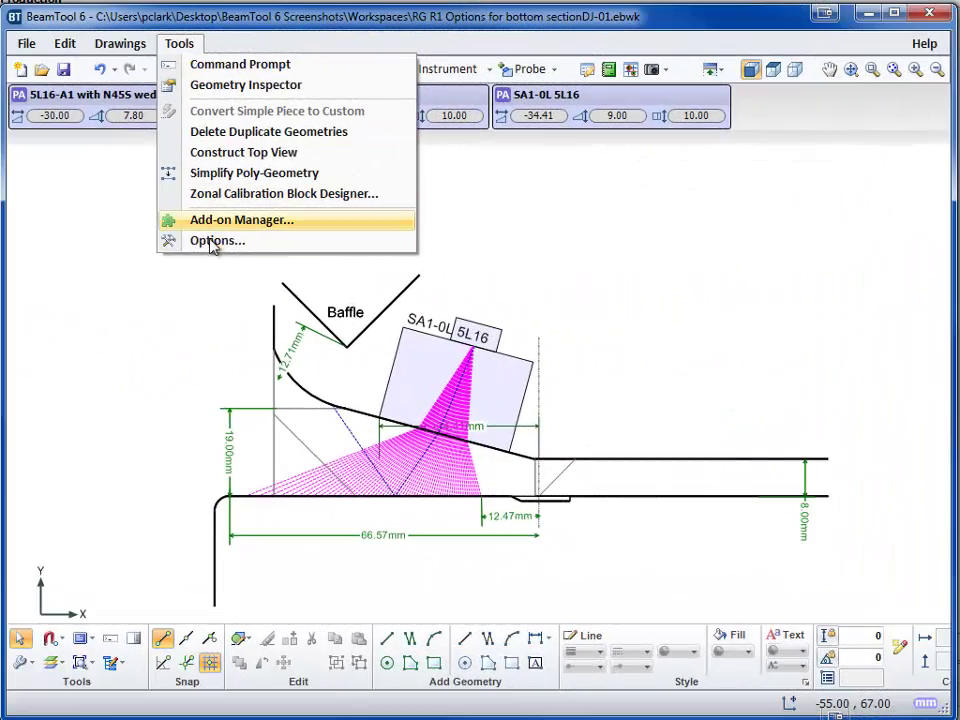
# - Review the User Materials list in Tools > Options > Materials, then cancel
pyautogui.click(214, 241)
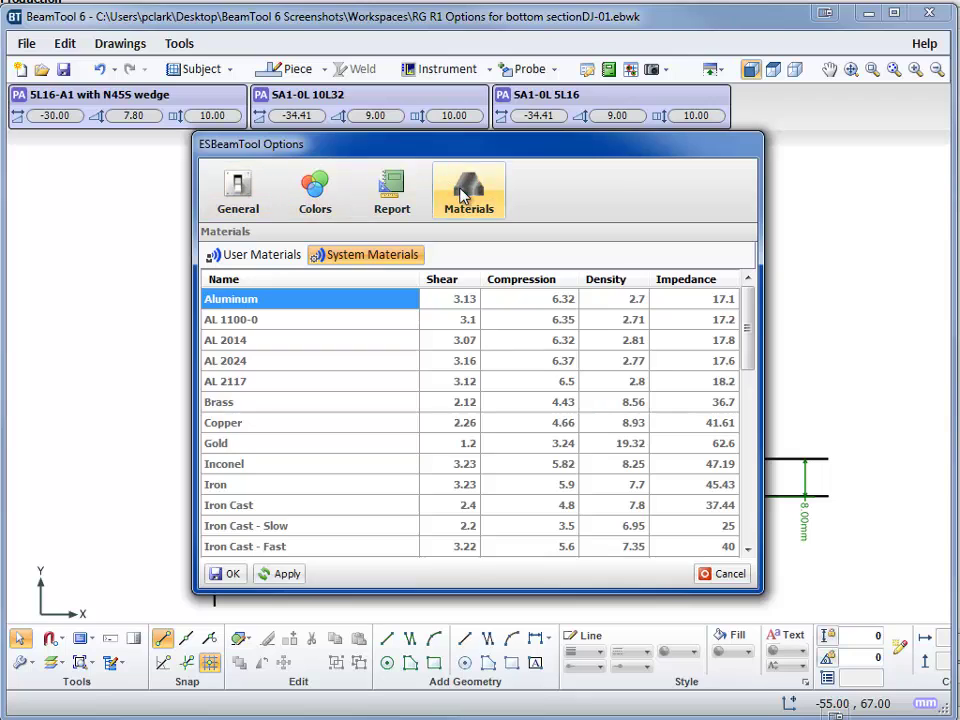
pyautogui.click(261, 257)
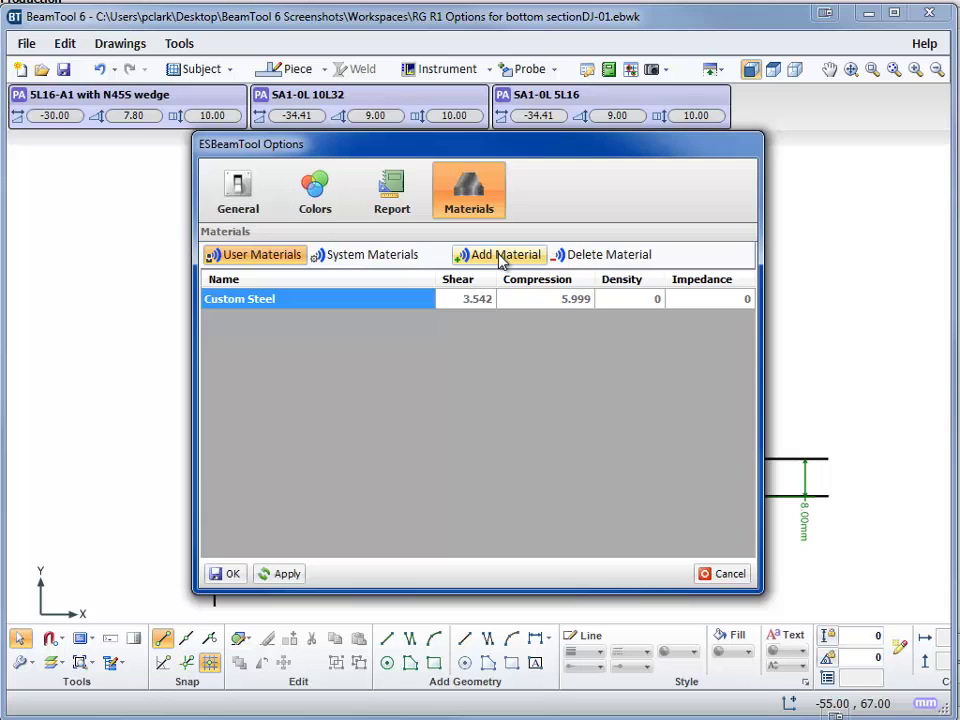
pyautogui.click(727, 574)
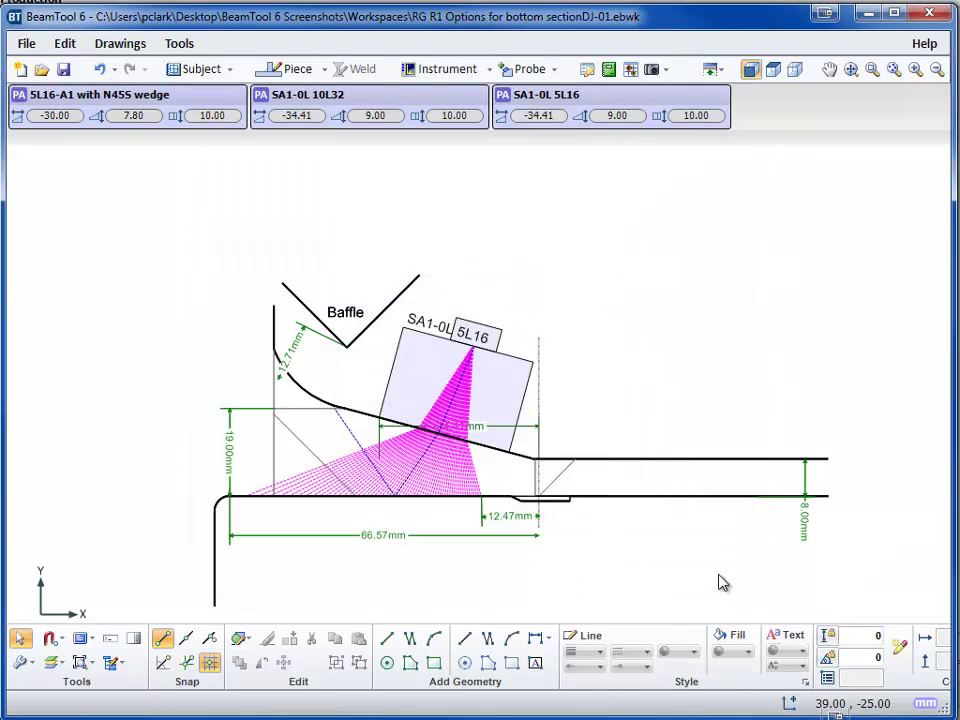
# - Set the piece material to Custom Steel in Piece configuration
pyautogui.click(270, 69)
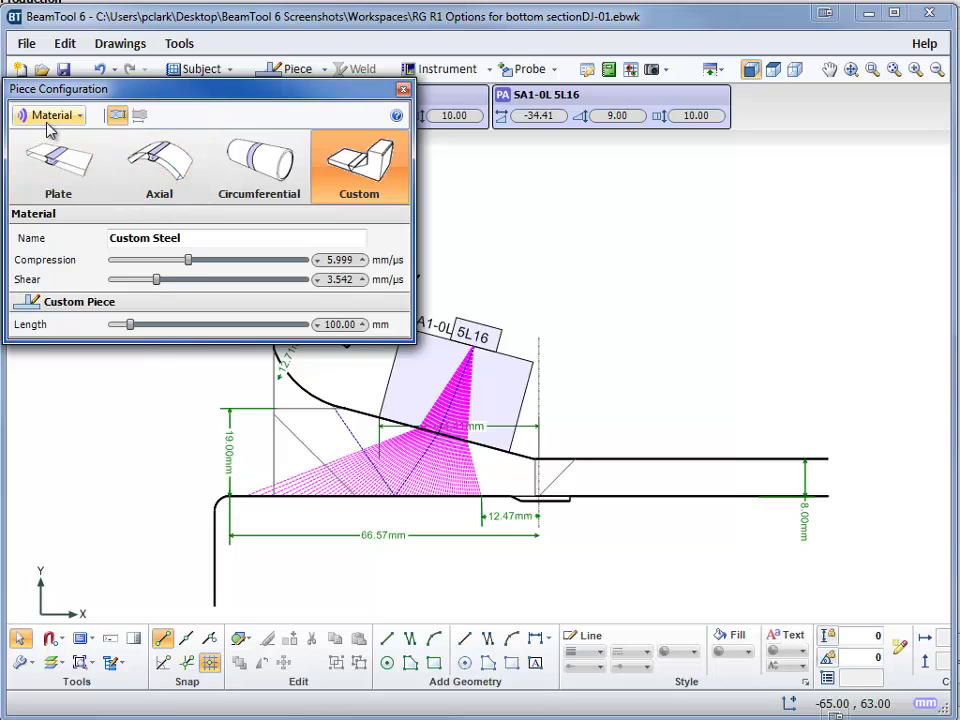
pyautogui.click(49, 117)
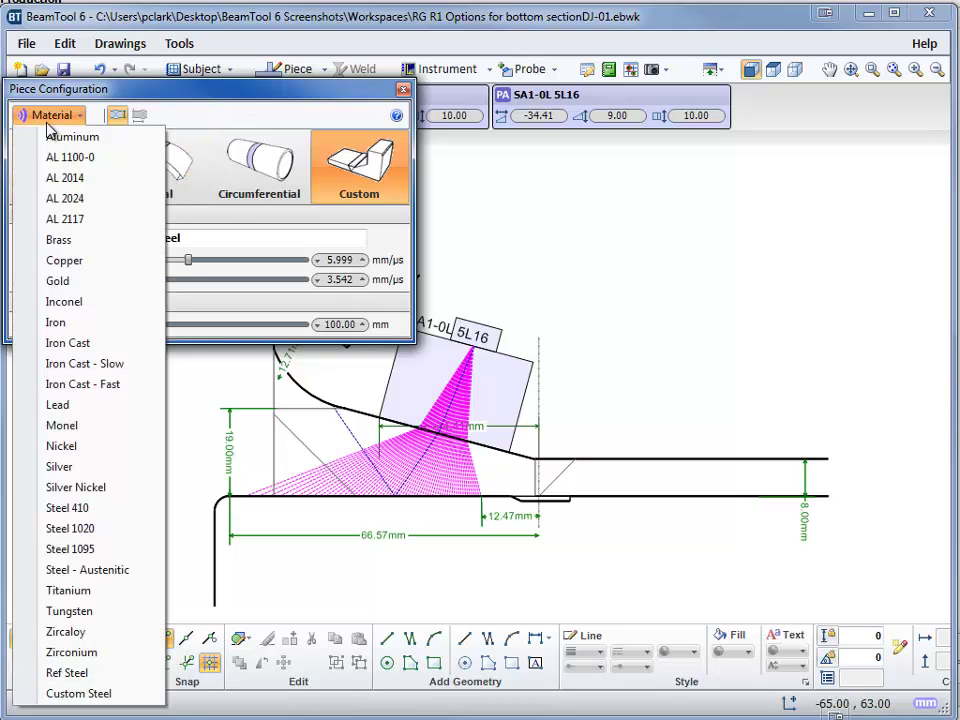
pyautogui.click(75, 694)
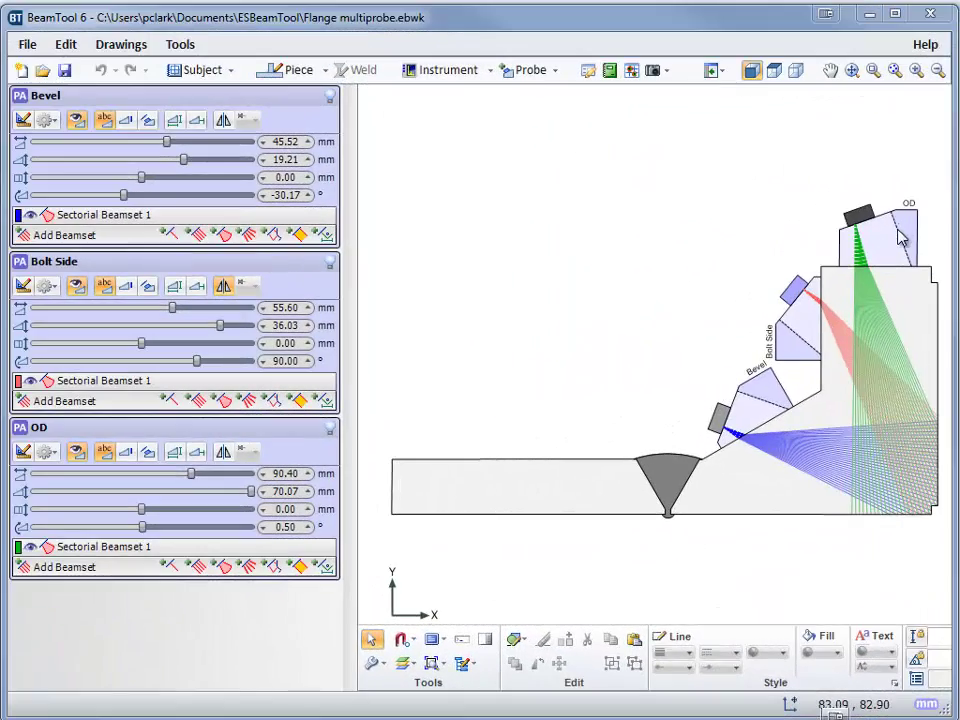
# - Select the OD, Bolt Side and Bevel probes one at a time, then Ctrl-select all three
pyautogui.click(900, 236)
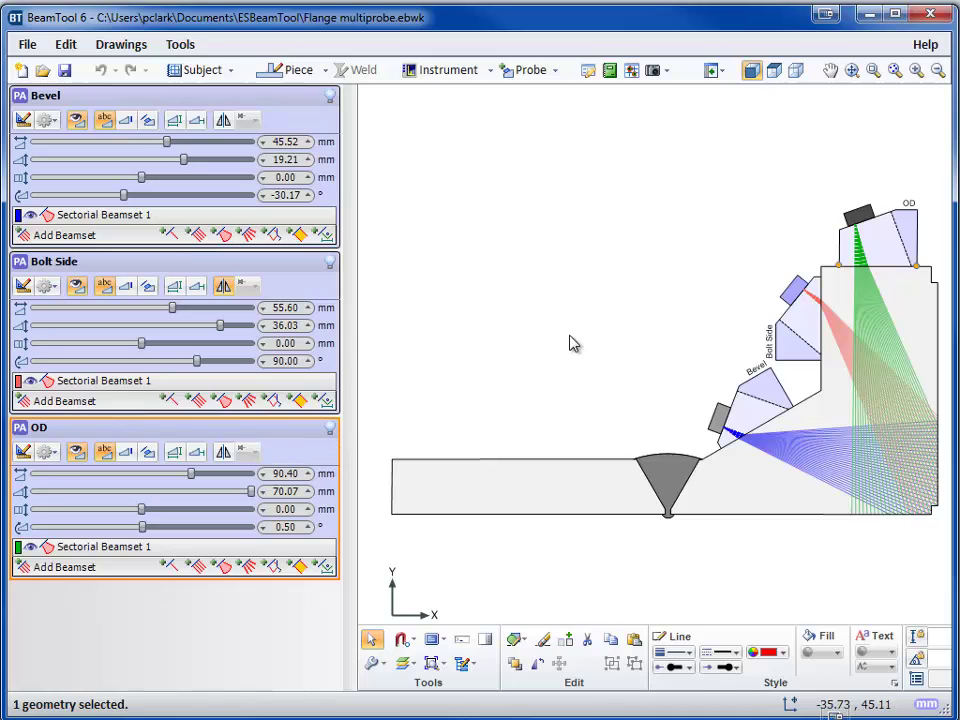
pyautogui.click(798, 332)
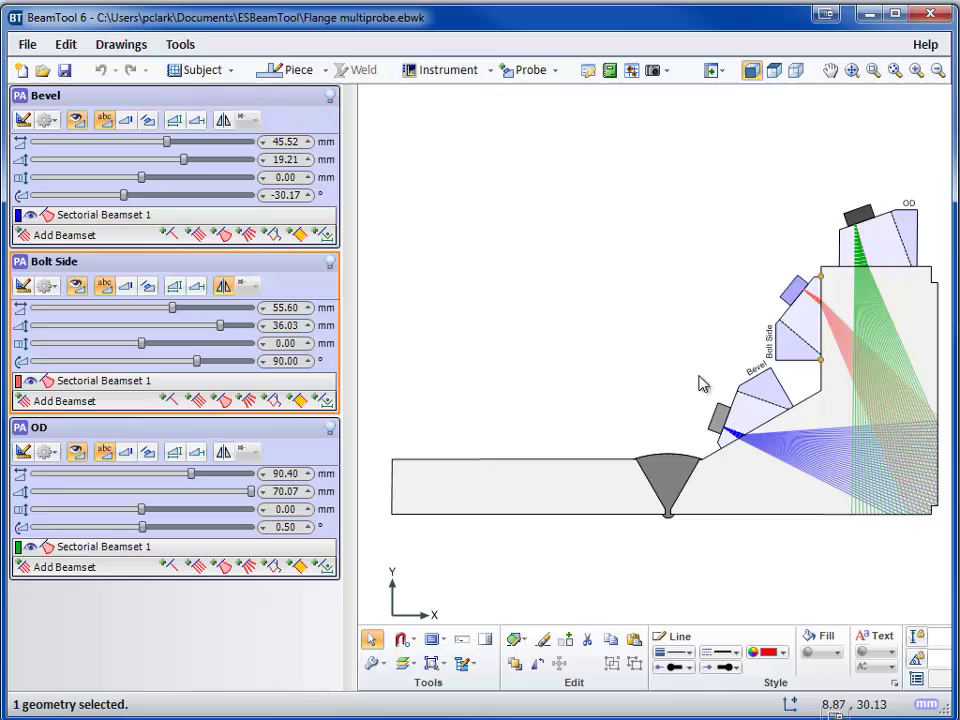
pyautogui.click(747, 402)
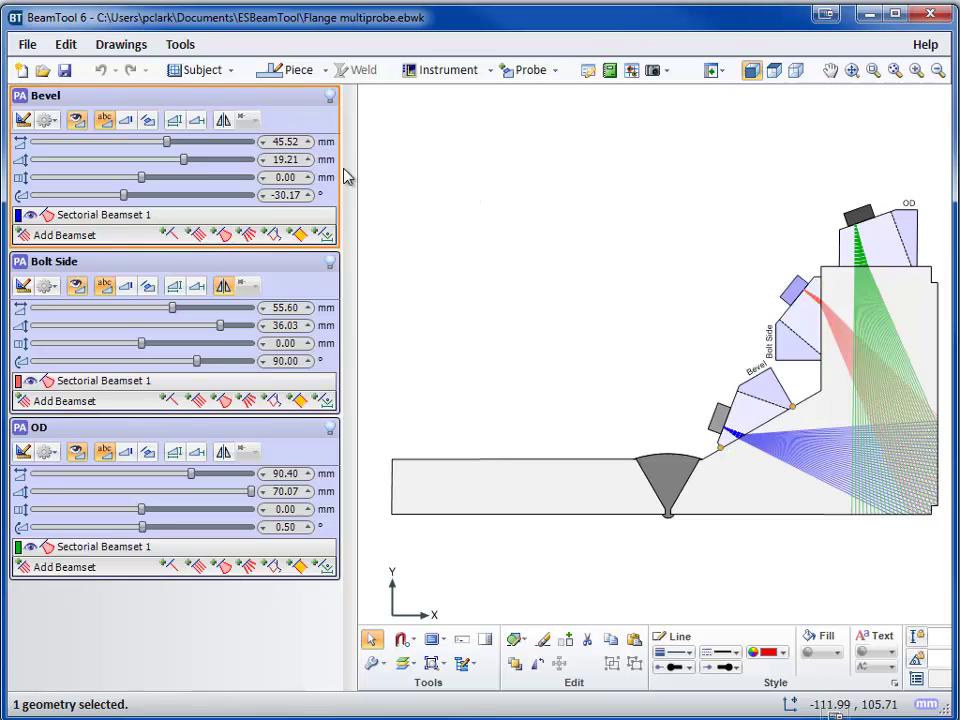
pyautogui.keyDown('ctrl'); pyautogui.click(789, 346); pyautogui.keyUp('ctrl')
pyautogui.keyDown('ctrl'); pyautogui.click(873, 232); pyautogui.keyUp('ctrl')
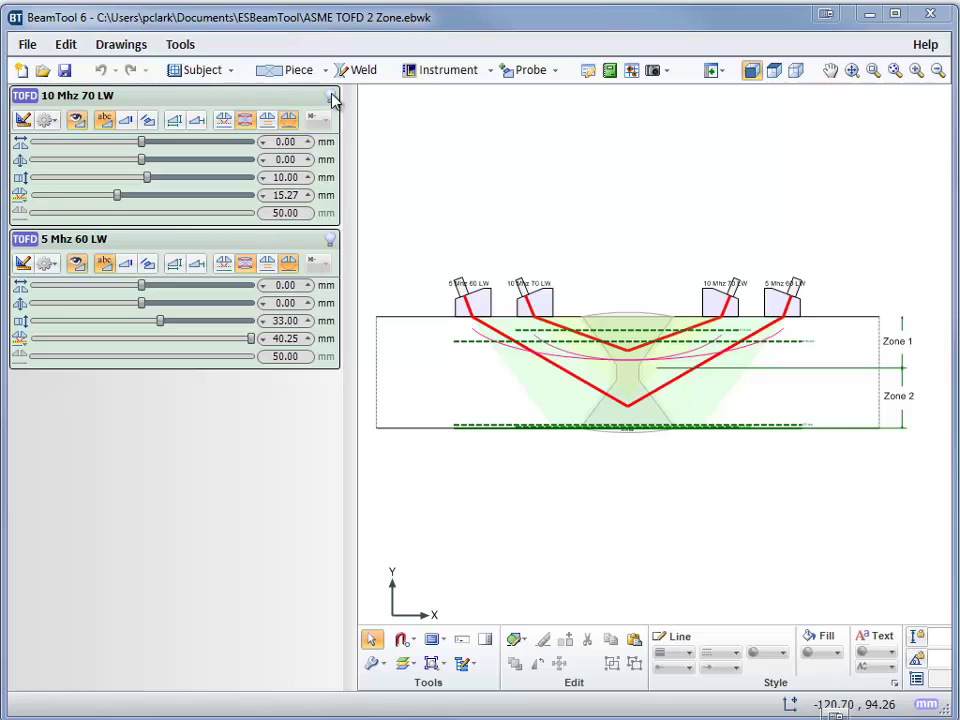
pyautogui.click(331, 97)
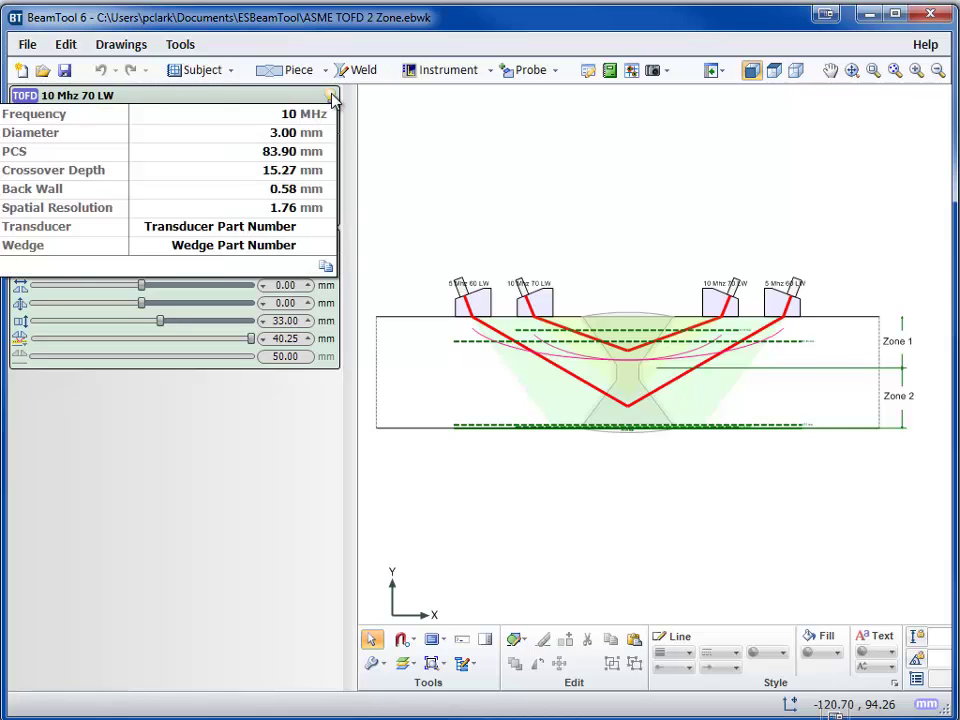